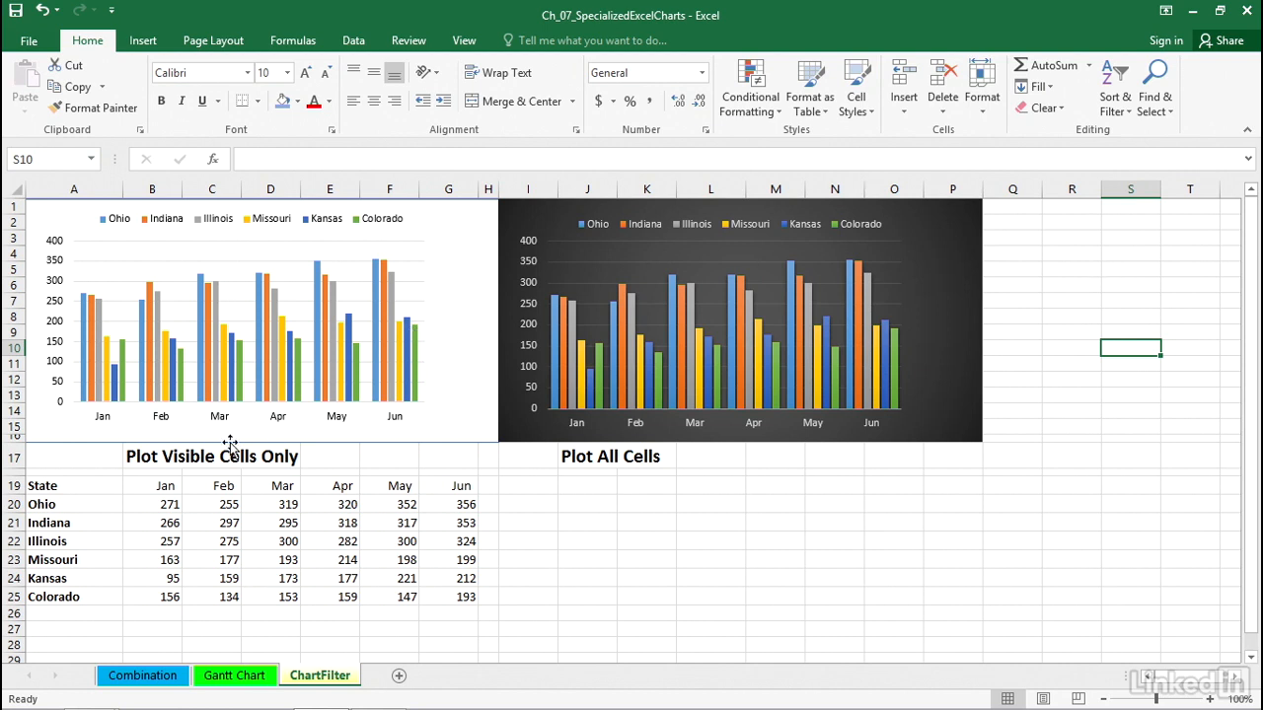
{"action": "left_click", "coordinate": [168, 457]}
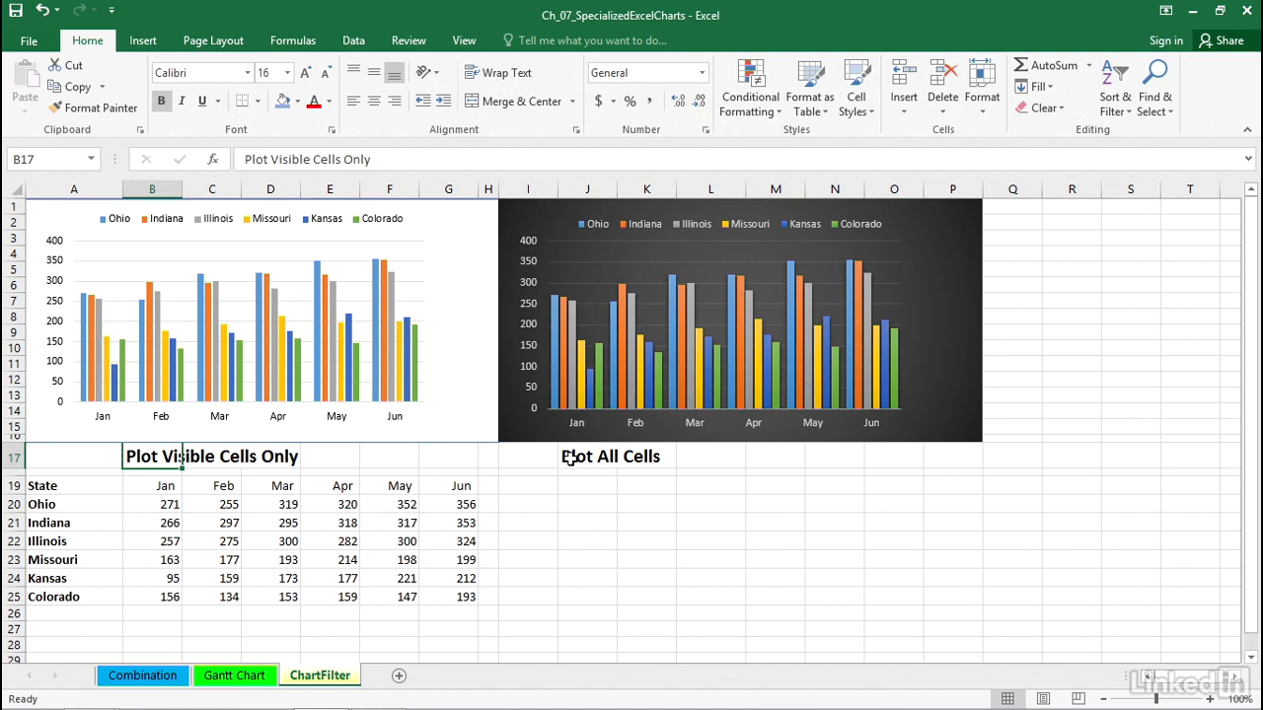
{"action": "left_click", "coordinate": [629, 501]}
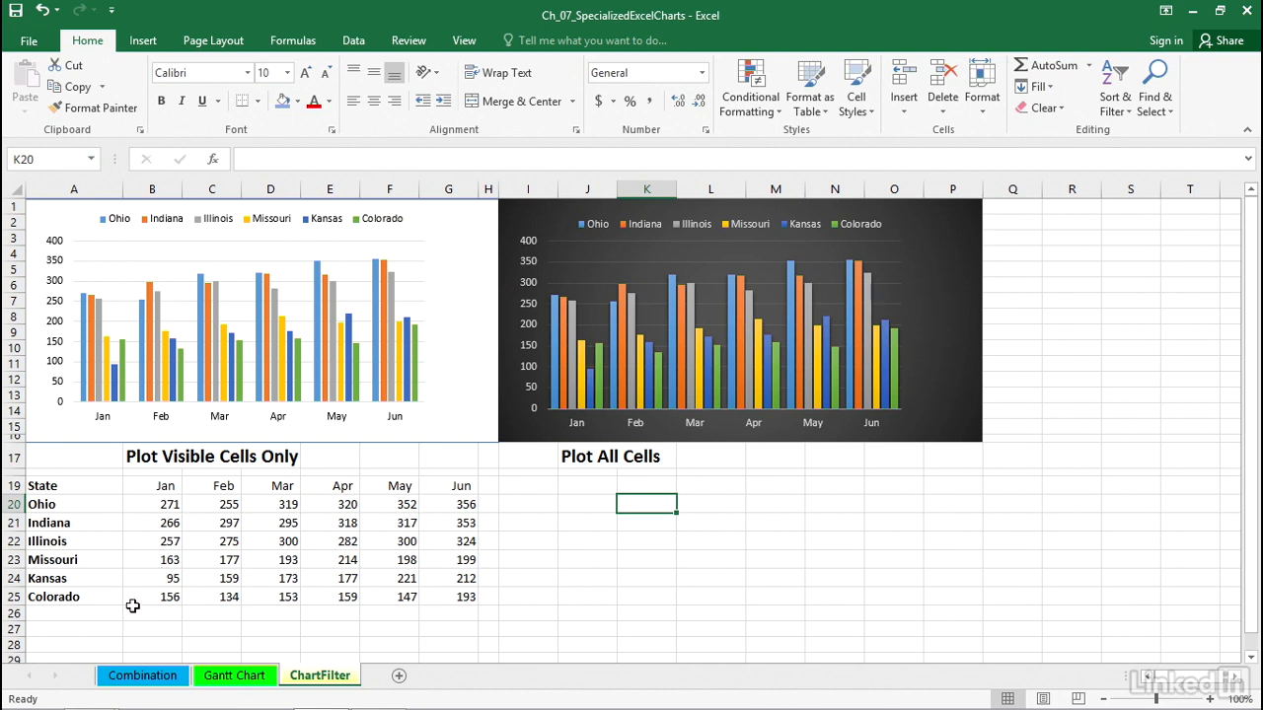
- Hide the Missouri and Kansas rows, 23 and 24, in the state data table
{"action": "left_click_drag", "start_coordinate": [12, 560], "coordinate": [12, 578]}
{"action": "right_click", "coordinate": [15, 582]}
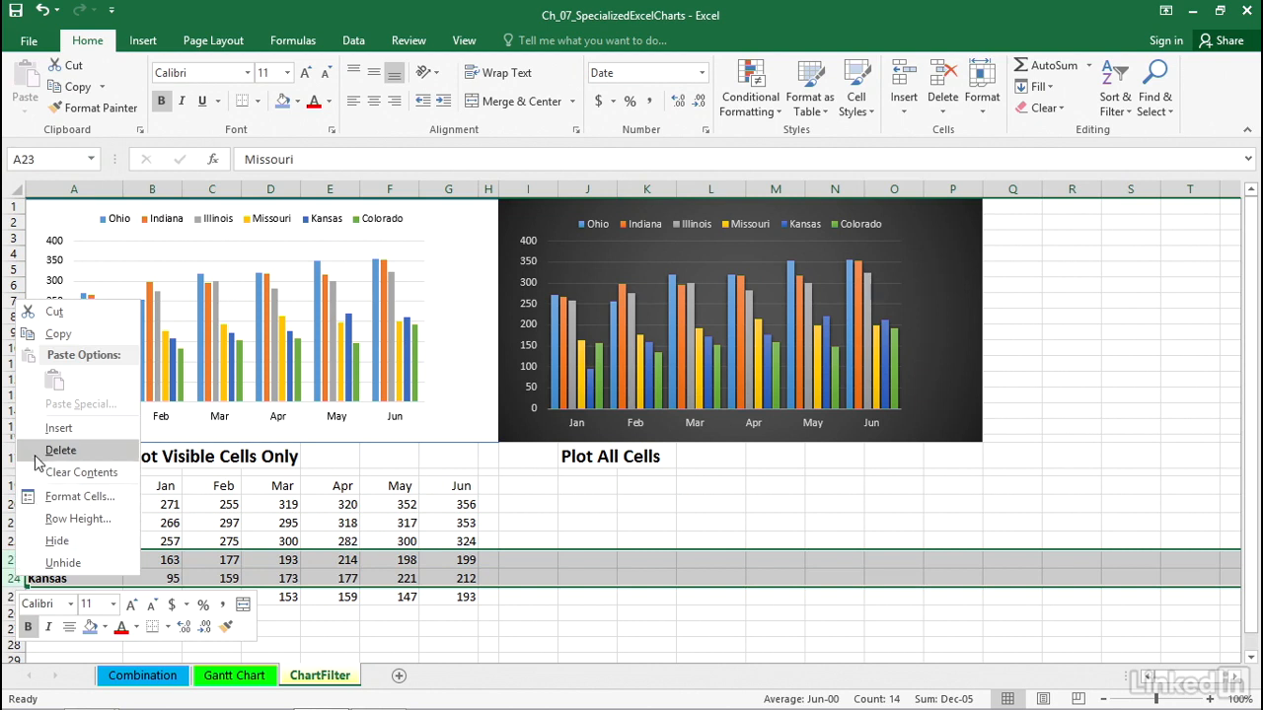
{"action": "left_click", "coordinate": [54, 540]}
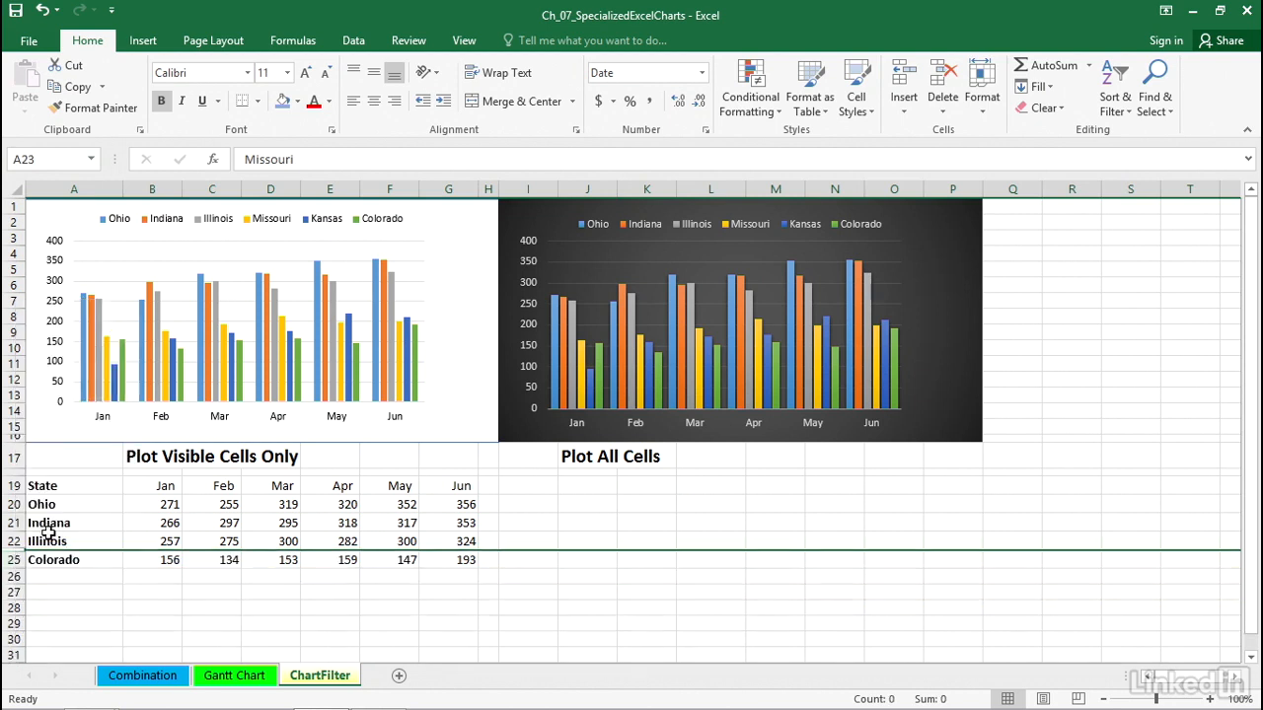
{"action": "left_click", "coordinate": [101, 607]}
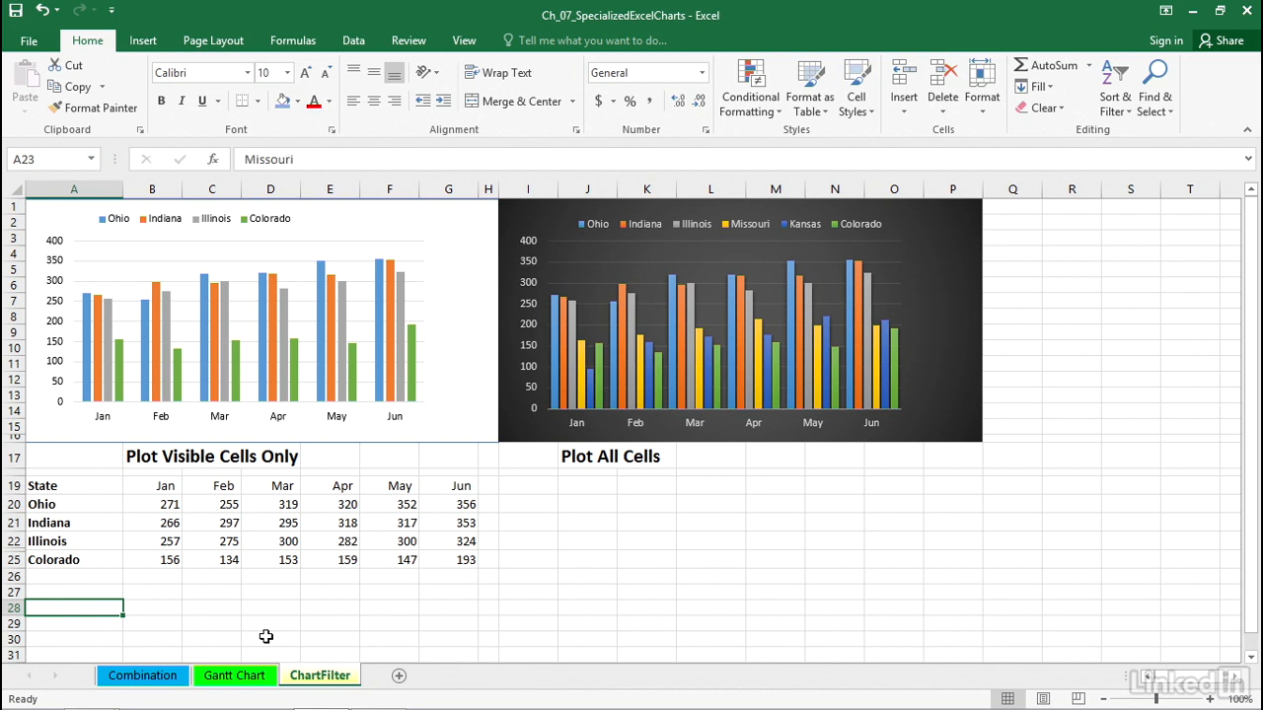
- Bring back the hidden Missouri and Kansas rows in the state data table
{"action": "key", "text": "ctrl+shift+9"}
{"action": "left_click", "coordinate": [402, 629]}
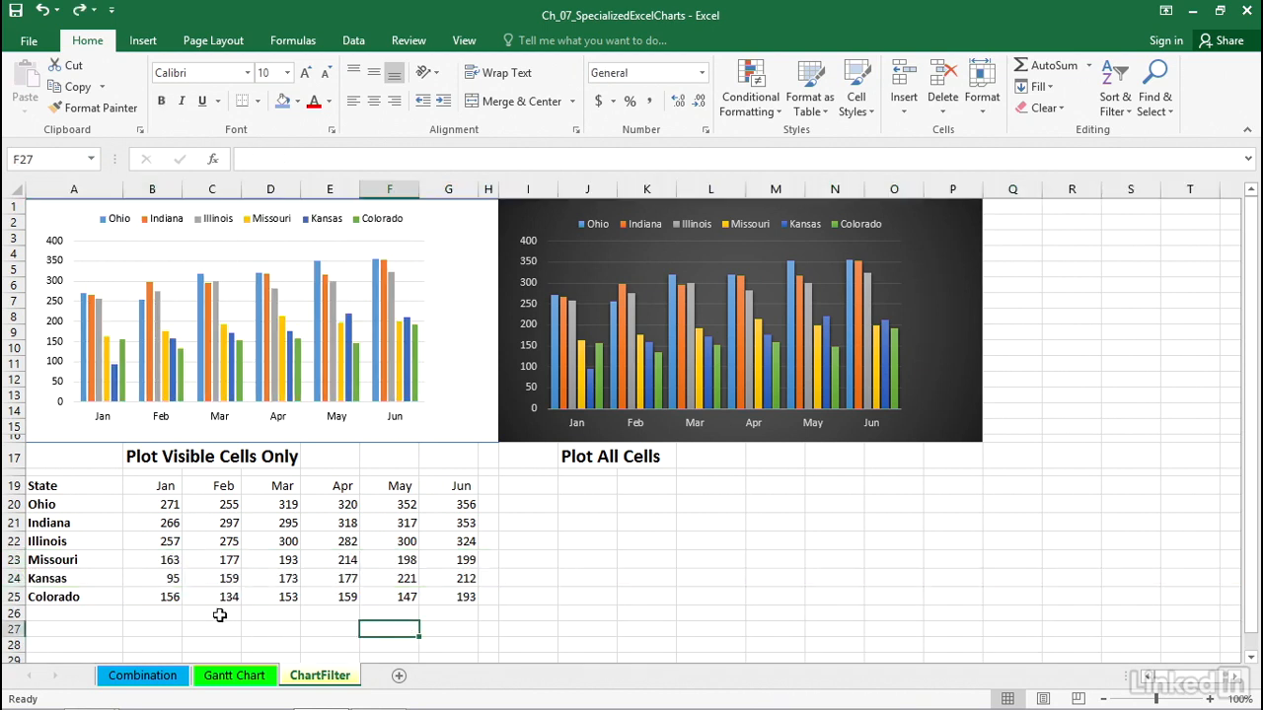
- Turn on filtering for the State column only, range A19:A25
{"action": "left_click", "coordinate": [71, 486]}
{"action": "left_click_drag", "start_coordinate": [71, 486], "coordinate": [56, 590]}
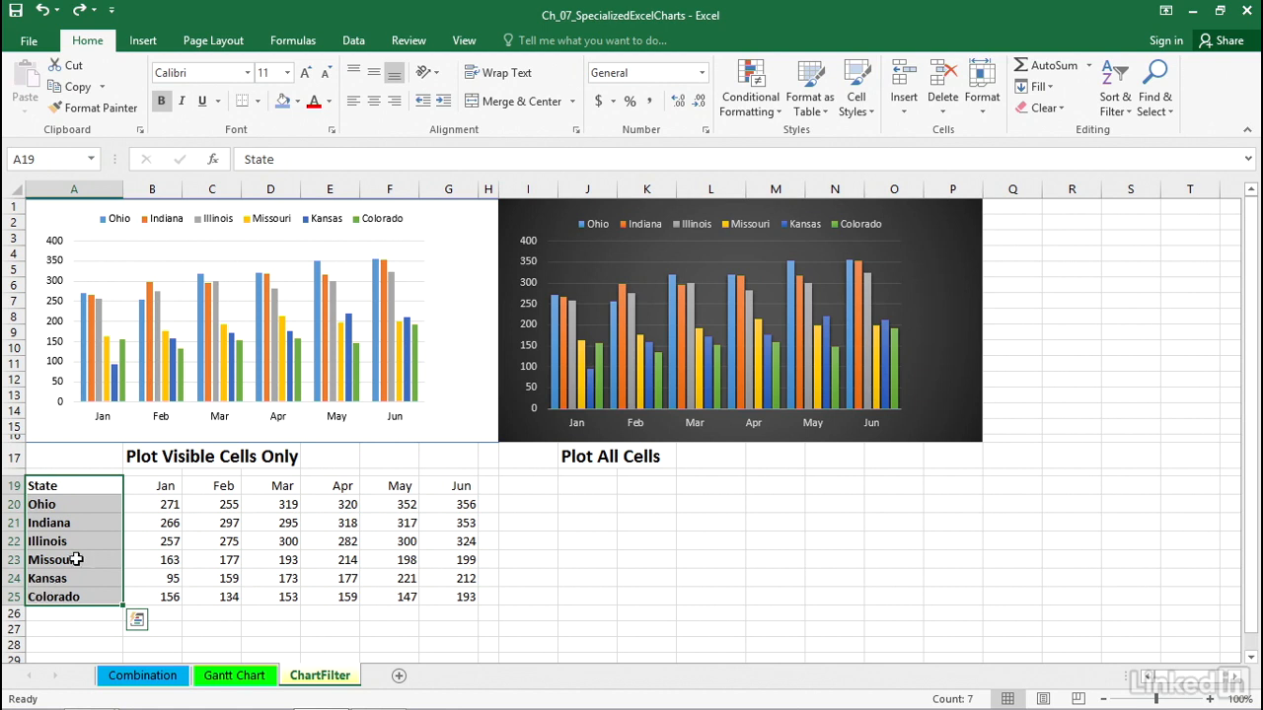
{"action": "left_click", "coordinate": [354, 40]}
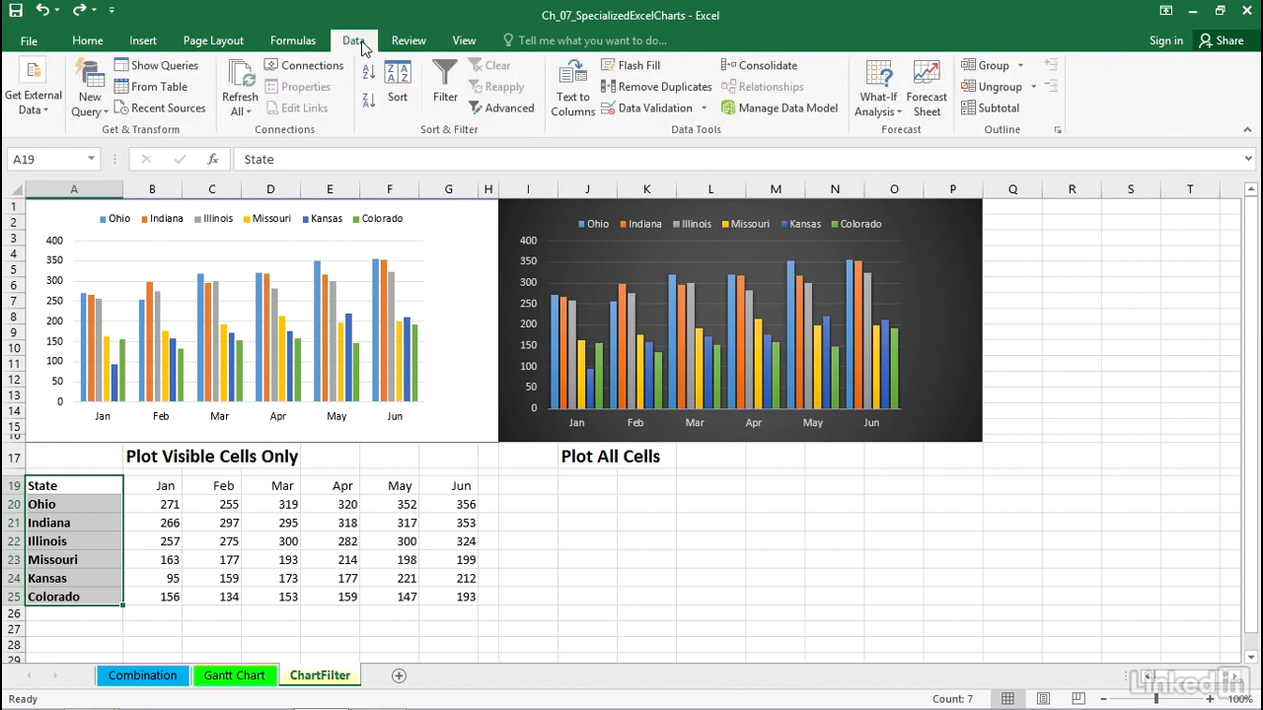
{"action": "left_click", "coordinate": [447, 80]}
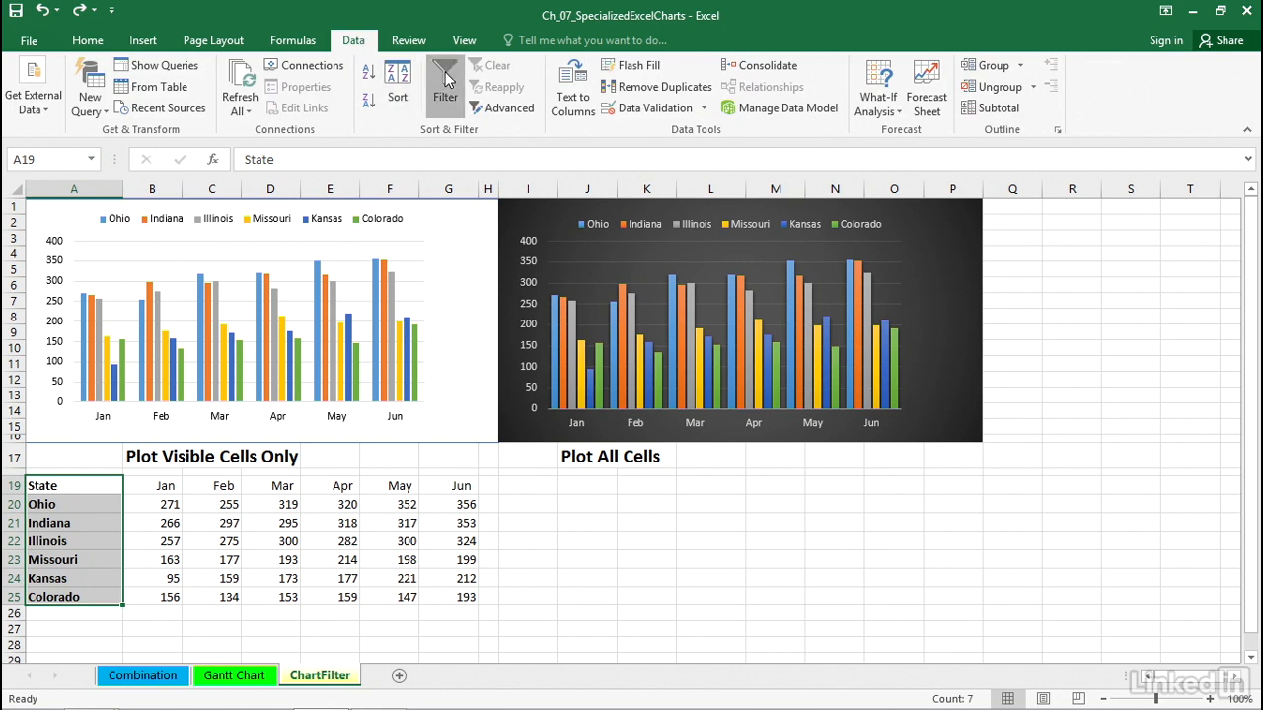
{"action": "left_click", "coordinate": [85, 482]}
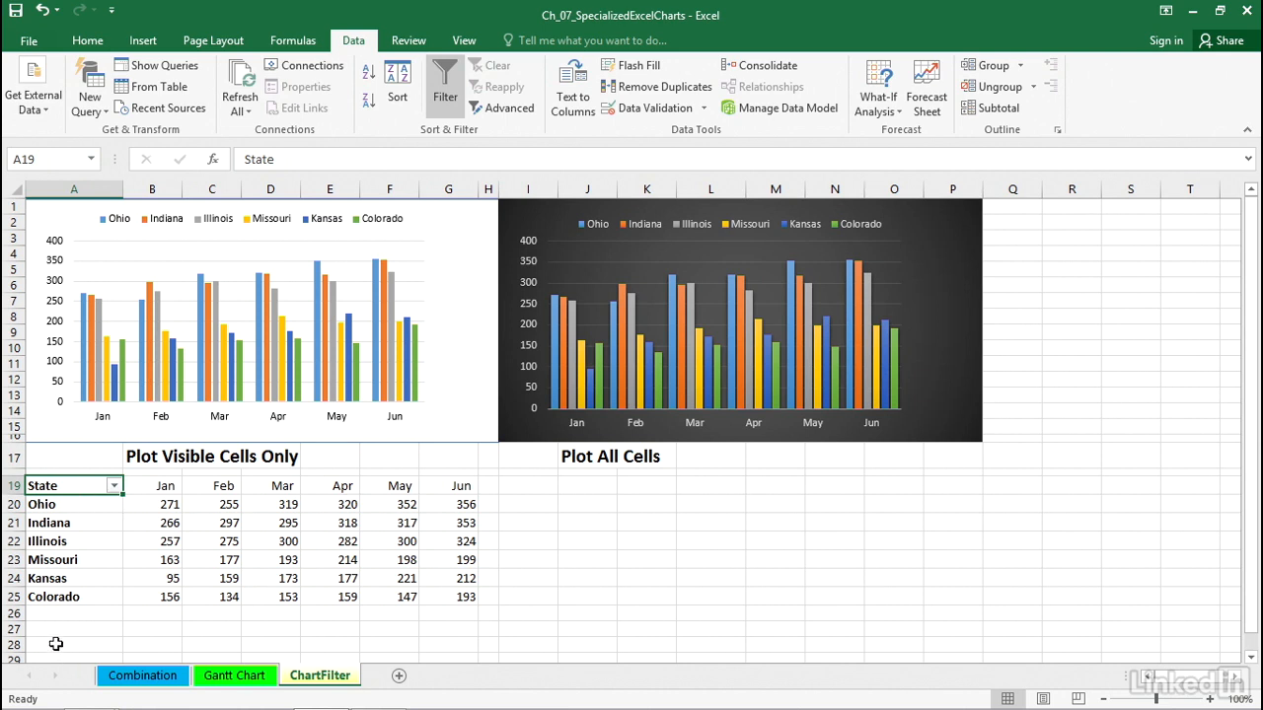
- Filter the State column to show only Colorado and Kansas
{"action": "left_click", "coordinate": [115, 486]}
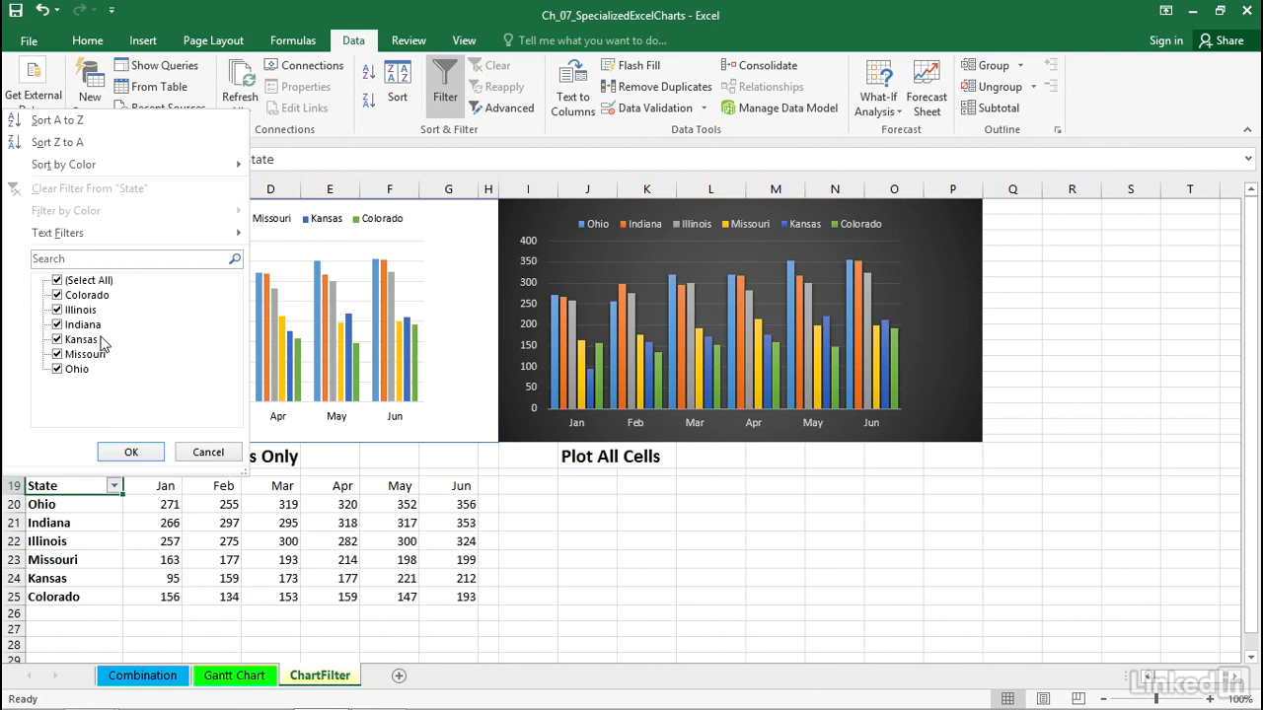
{"action": "left_click", "coordinate": [57, 309]}
{"action": "left_click", "coordinate": [57, 325]}
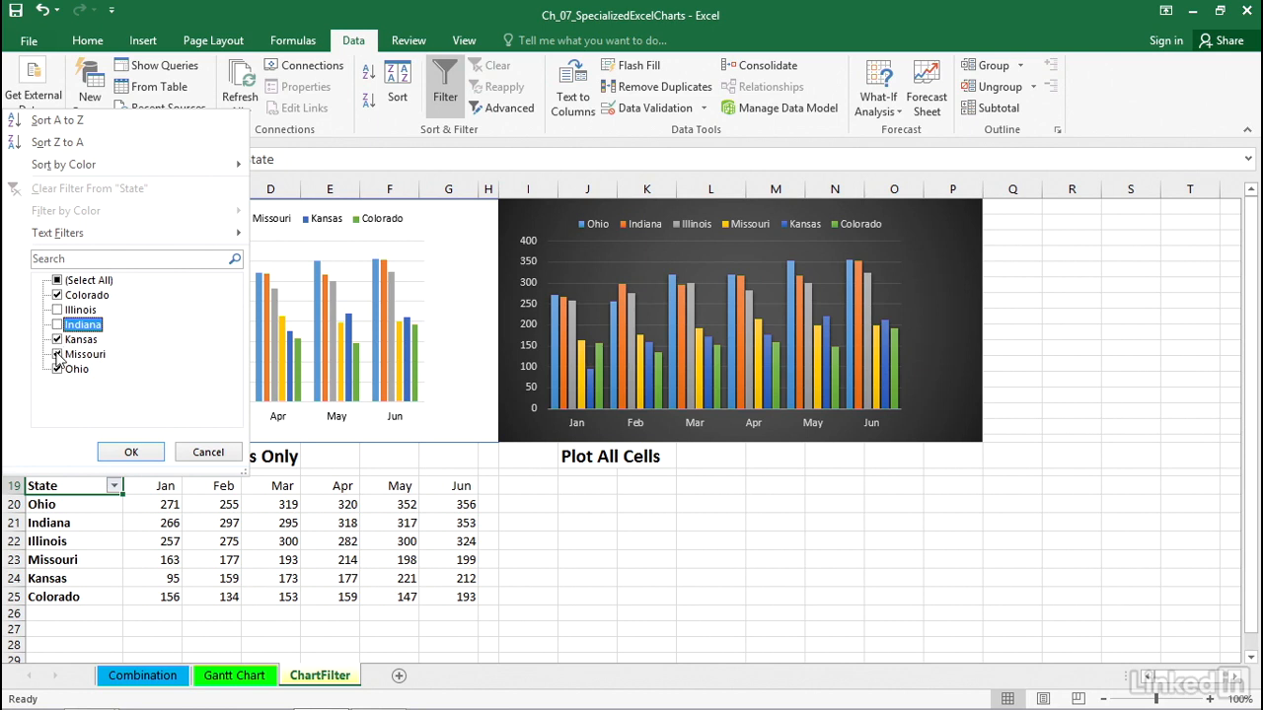
{"action": "left_click", "coordinate": [57, 354]}
{"action": "left_click", "coordinate": [58, 369]}
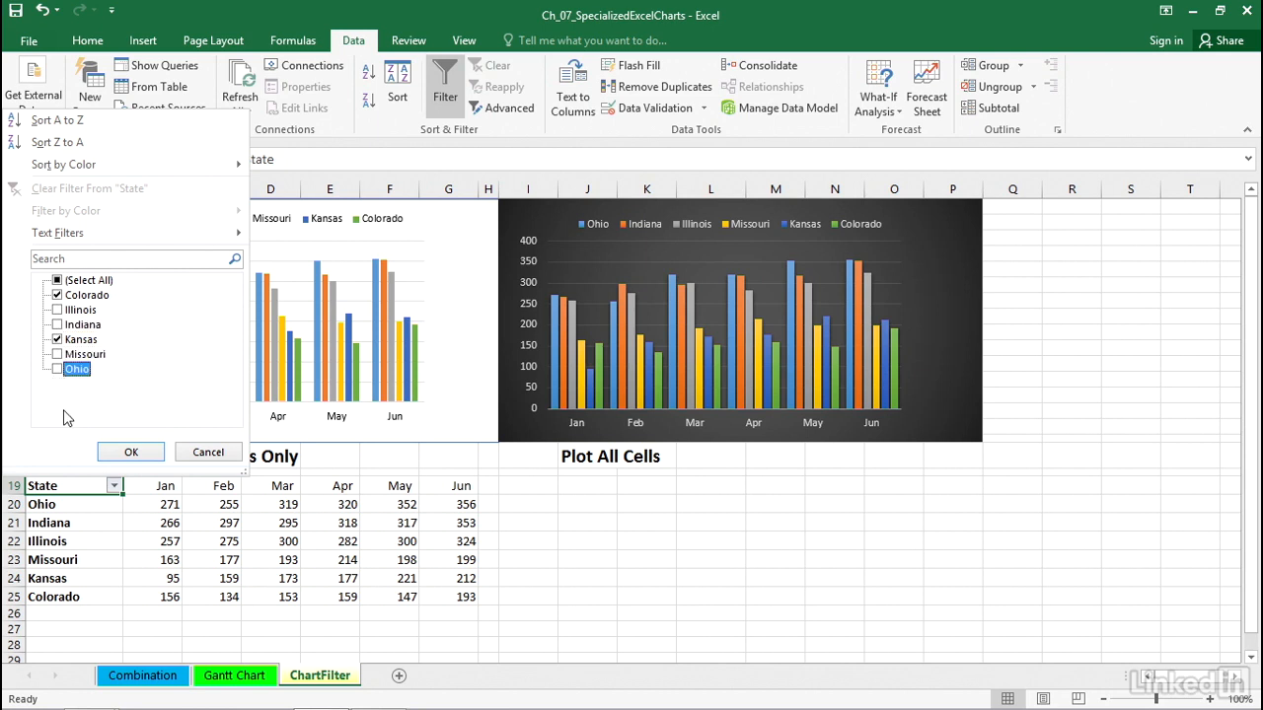
{"action": "left_click", "coordinate": [128, 451]}
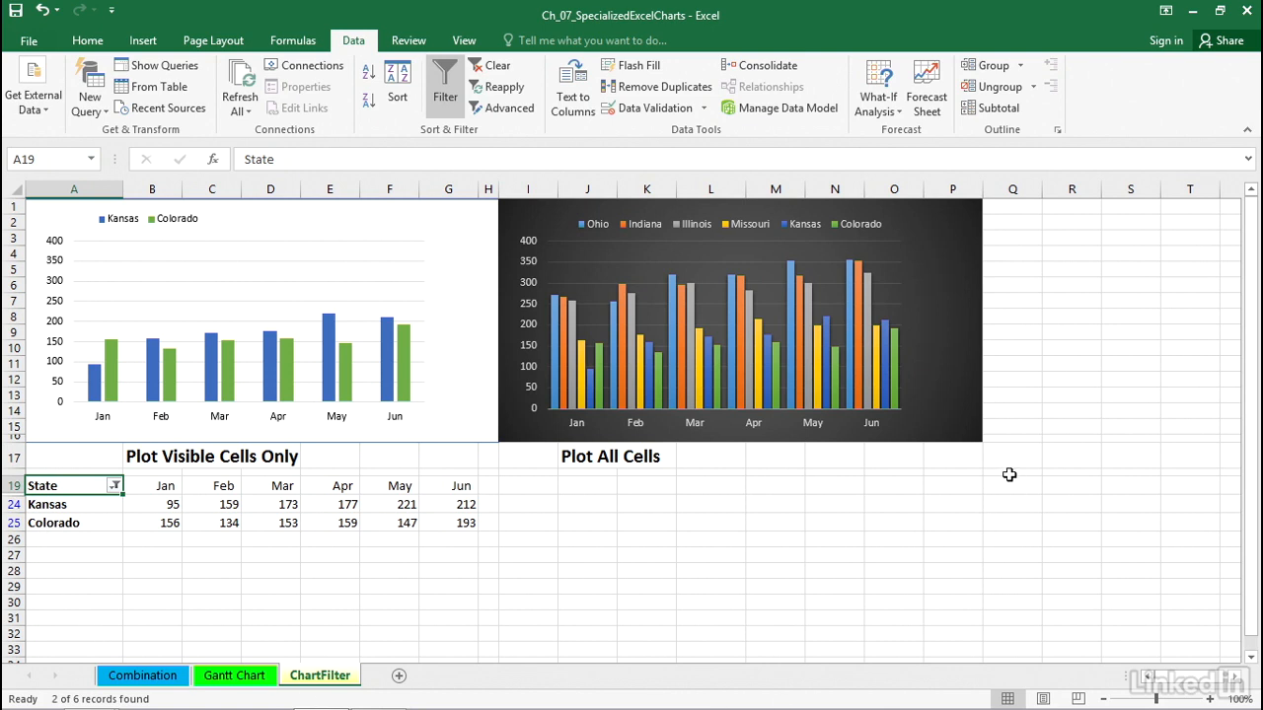
- In the dark Plot All Cells chart's hidden and empty cell settings, switch Show data in hidden rows and columns off and back on
{"action": "right_click", "coordinate": [765, 276]}
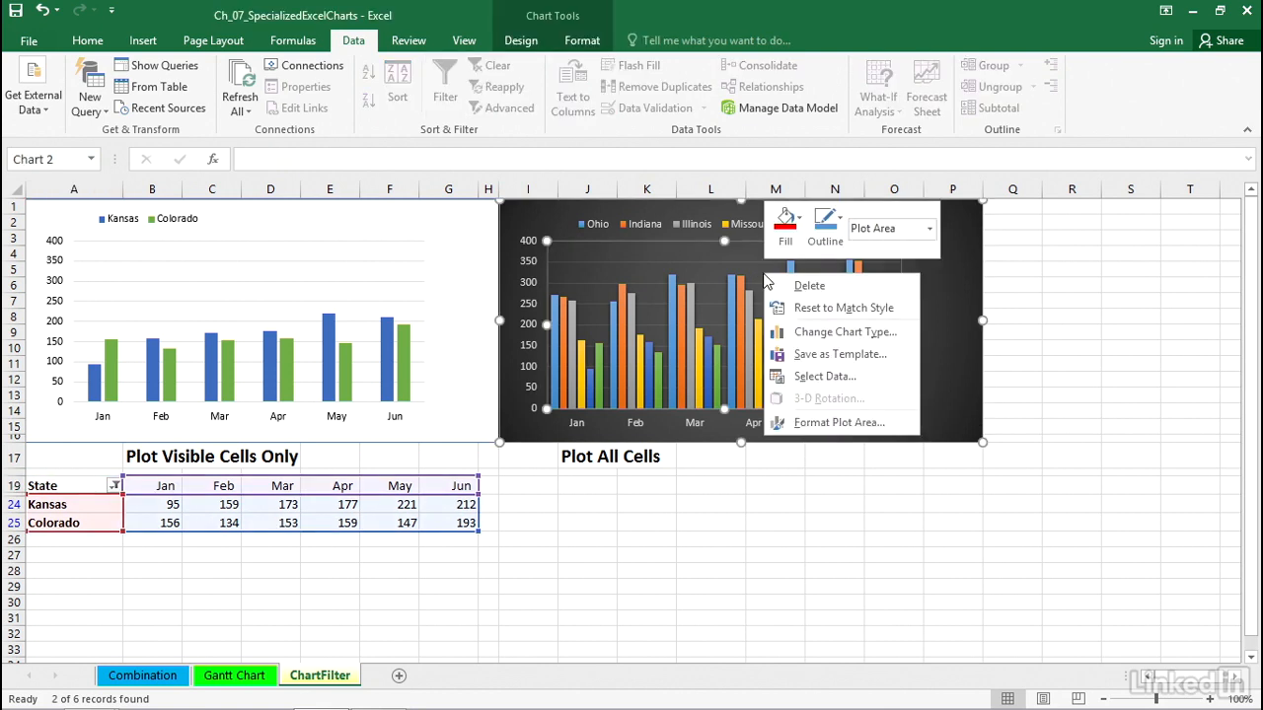
{"action": "left_click", "coordinate": [821, 379]}
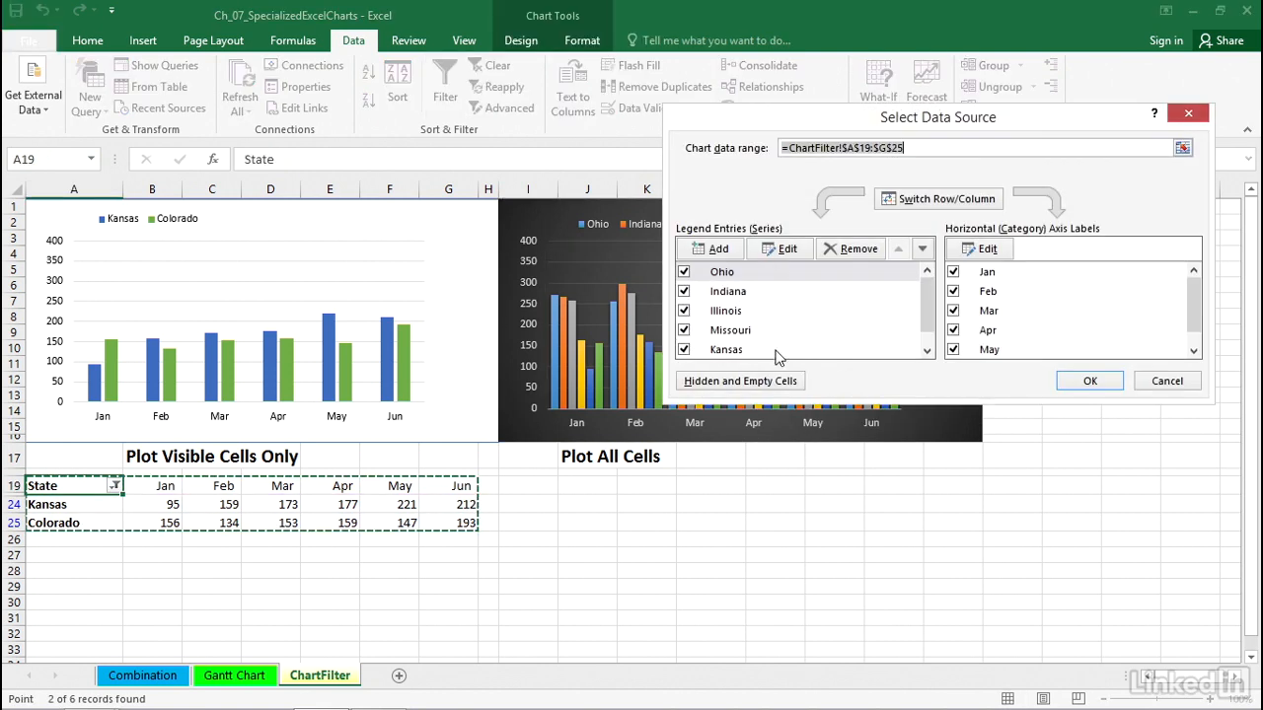
{"action": "left_click", "coordinate": [698, 383]}
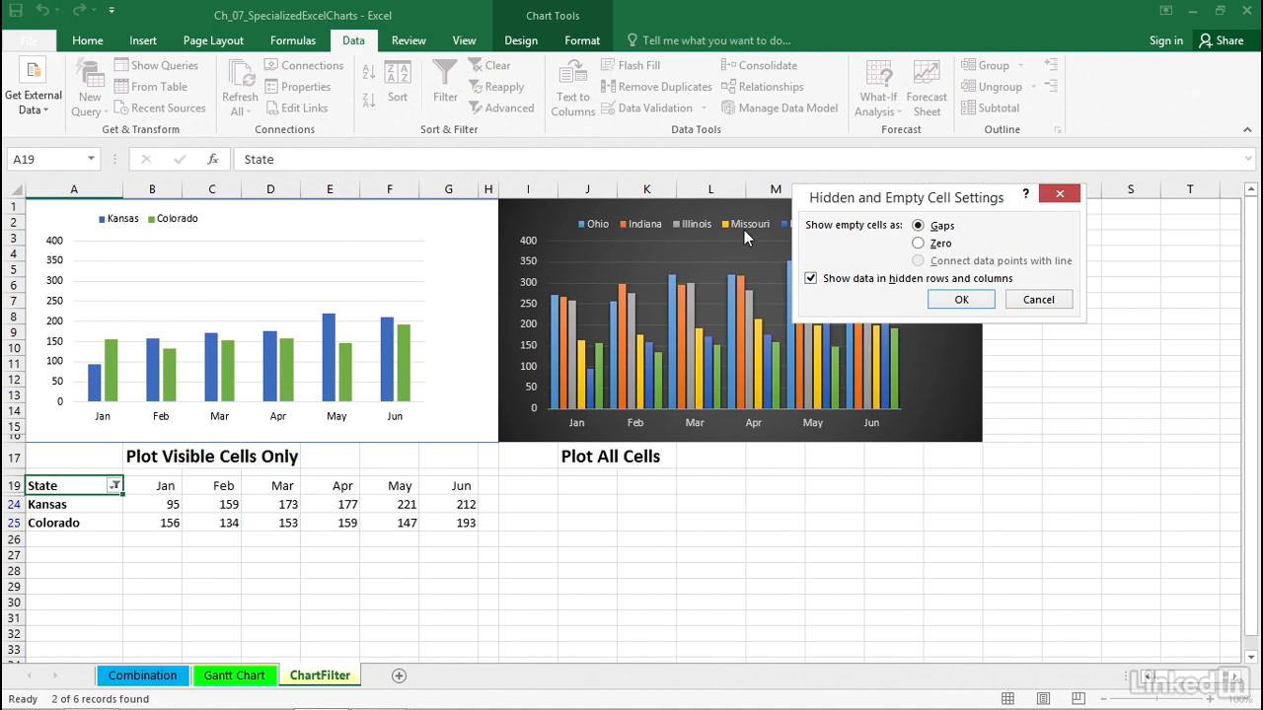
{"action": "left_click", "coordinate": [811, 280]}
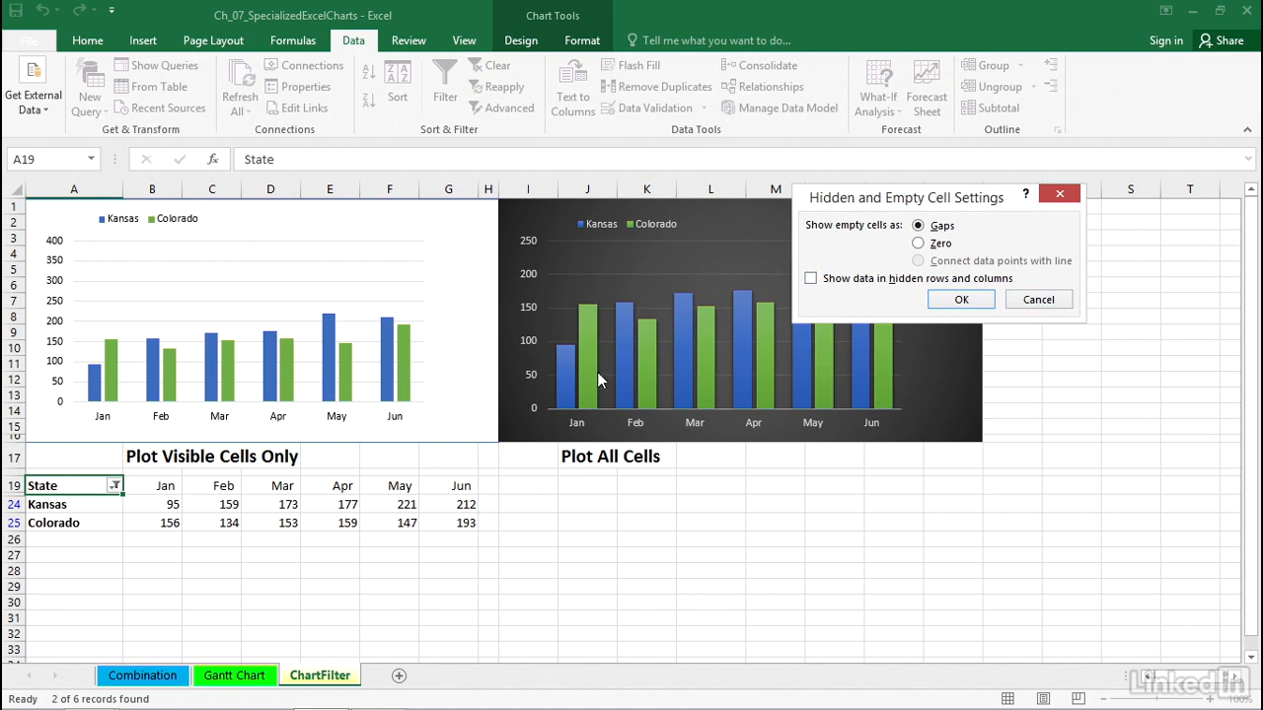
{"action": "left_click", "coordinate": [811, 278]}
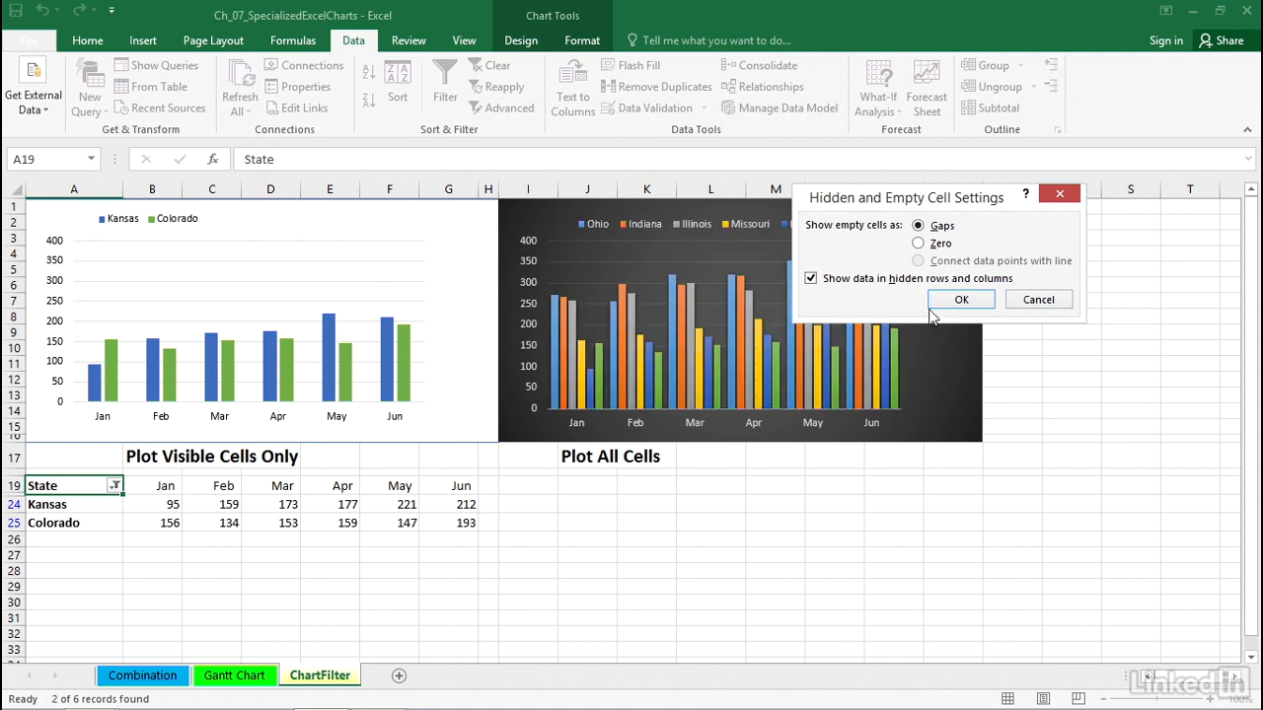
{"action": "left_click", "coordinate": [962, 301]}
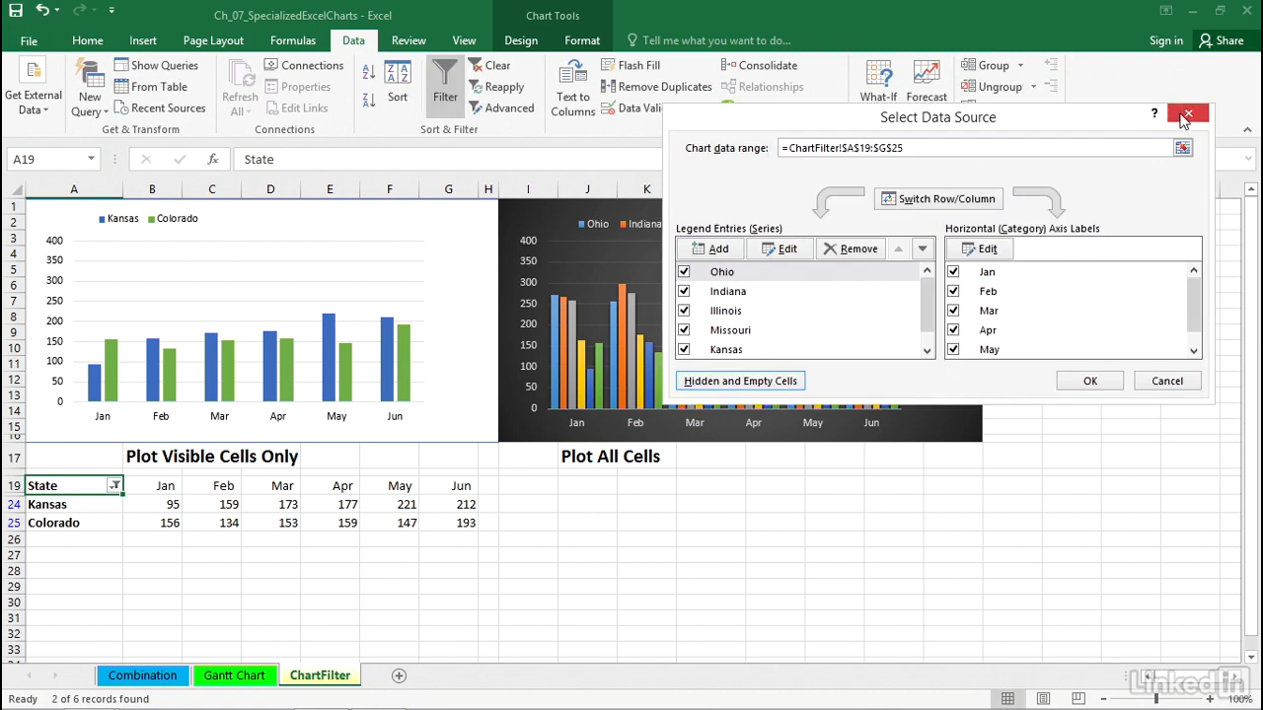
{"action": "left_click", "coordinate": [1103, 385]}
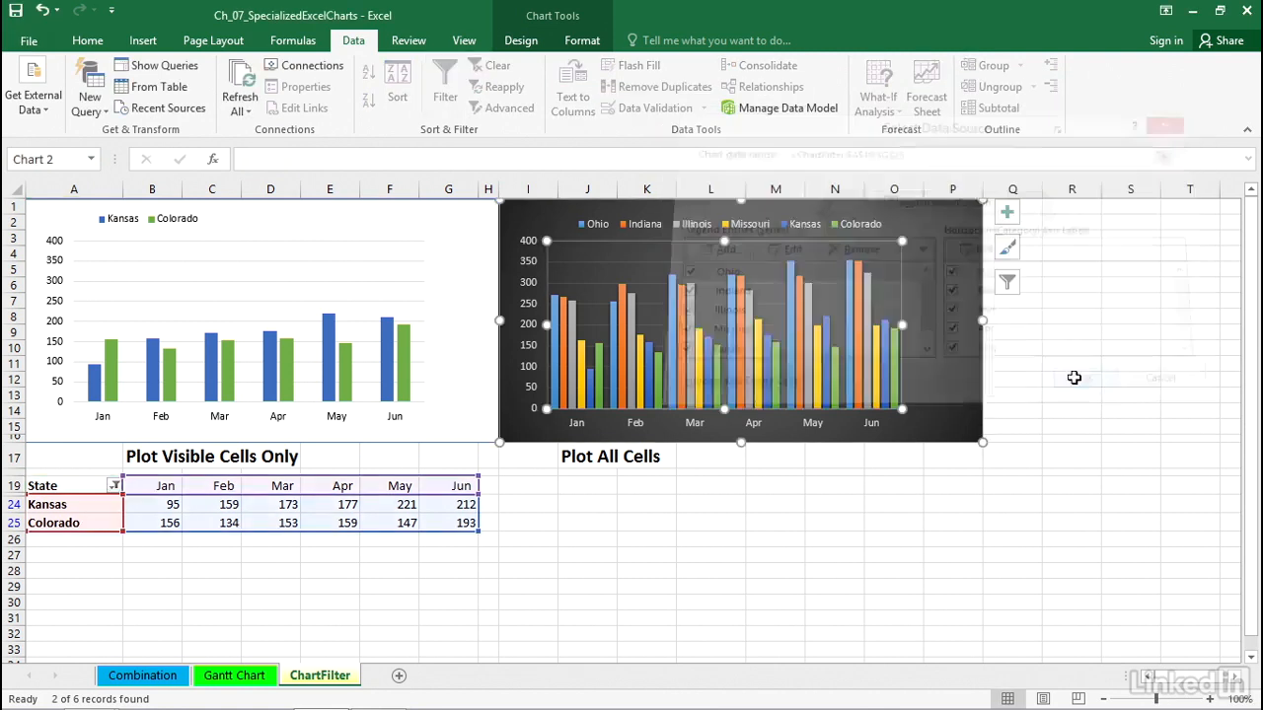
{"action": "left_click", "coordinate": [451, 233]}
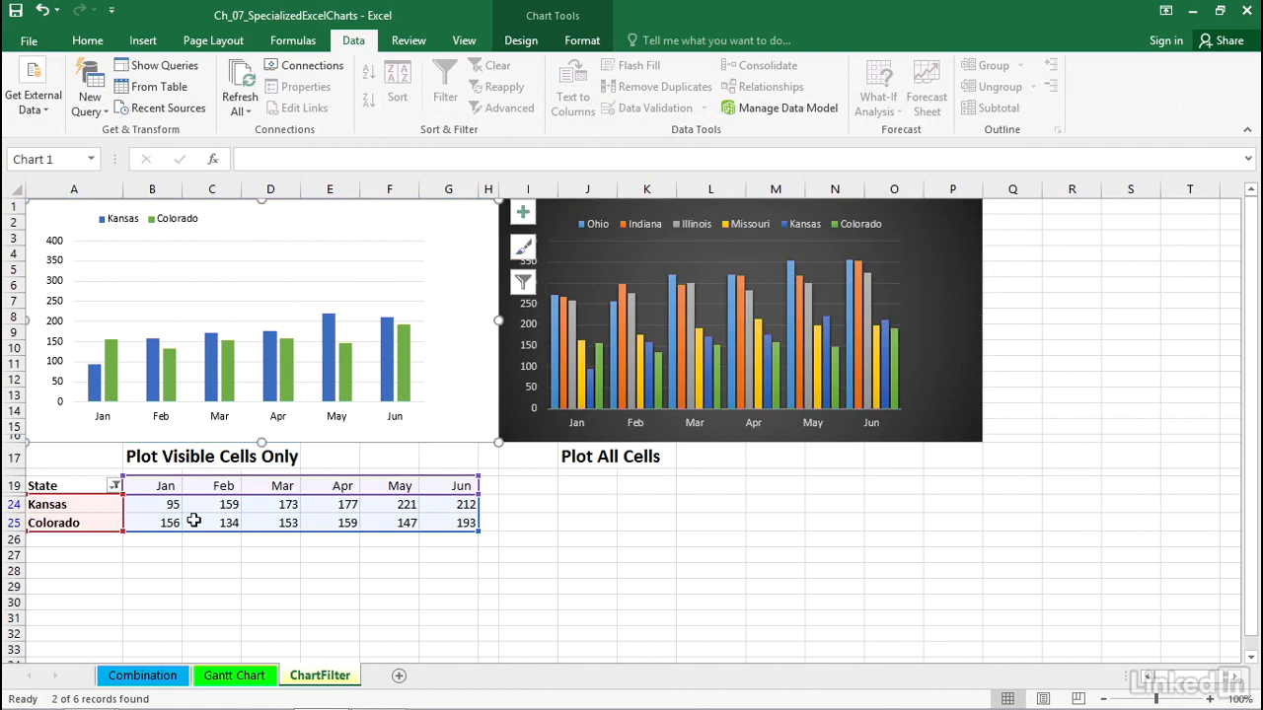
{"action": "left_click", "coordinate": [44, 486]}
{"action": "left_click", "coordinate": [50, 504]}
{"action": "left_click", "coordinate": [54, 522]}
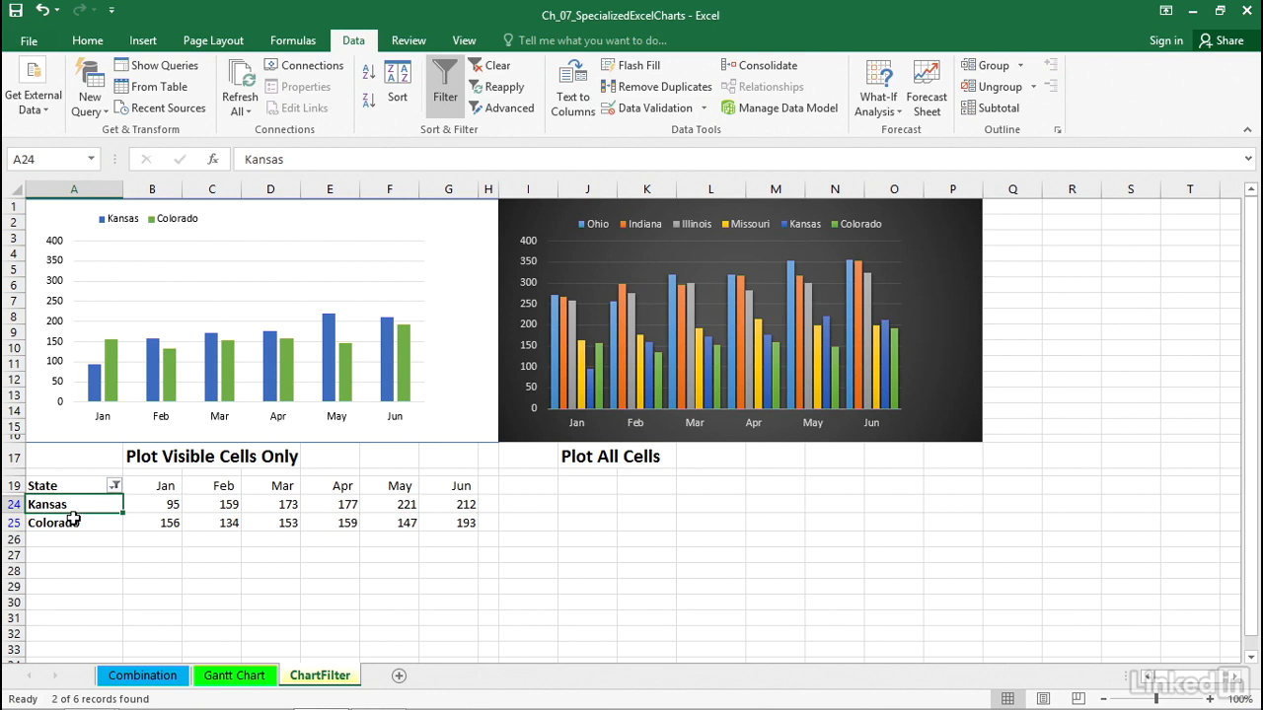
- Change the State filter to exclude Colorado and show Illinois, Indiana, Kansas, Missouri and Ohio
{"action": "left_click", "coordinate": [114, 487]}
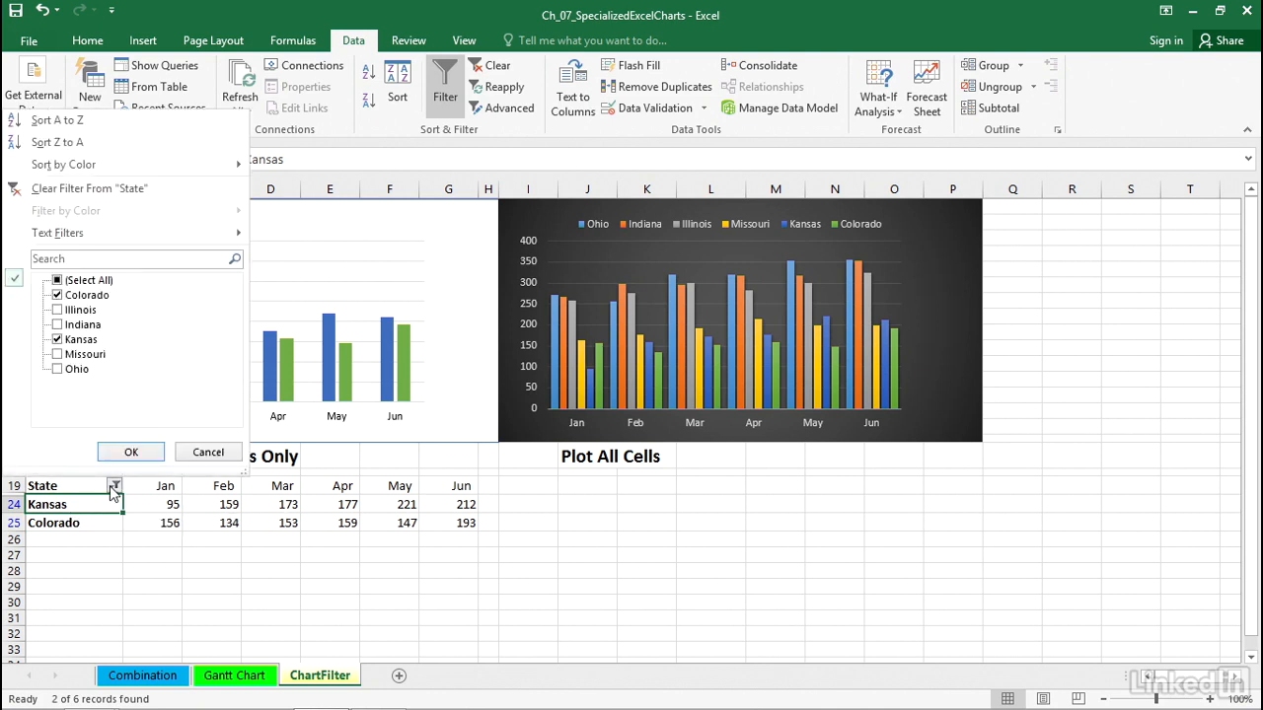
{"action": "left_click", "coordinate": [57, 295]}
{"action": "left_click", "coordinate": [57, 340]}
{"action": "left_click", "coordinate": [57, 355]}
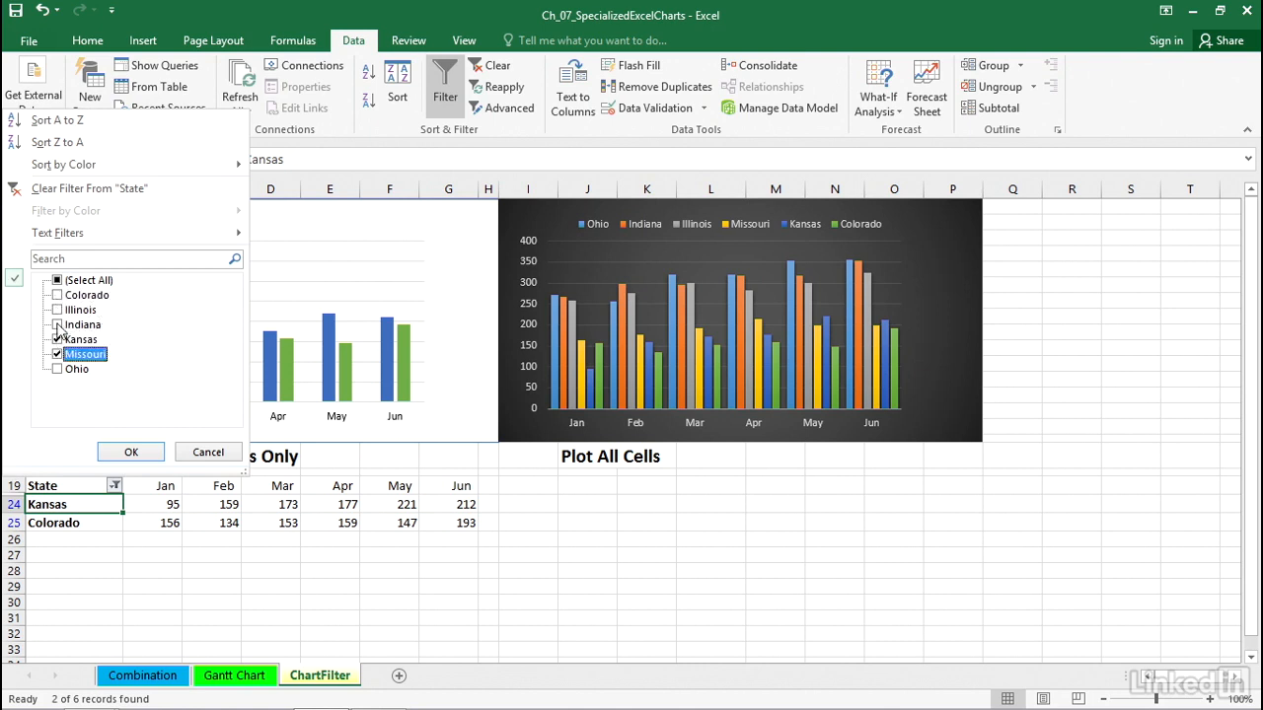
{"action": "left_click", "coordinate": [57, 325]}
{"action": "left_click", "coordinate": [58, 310]}
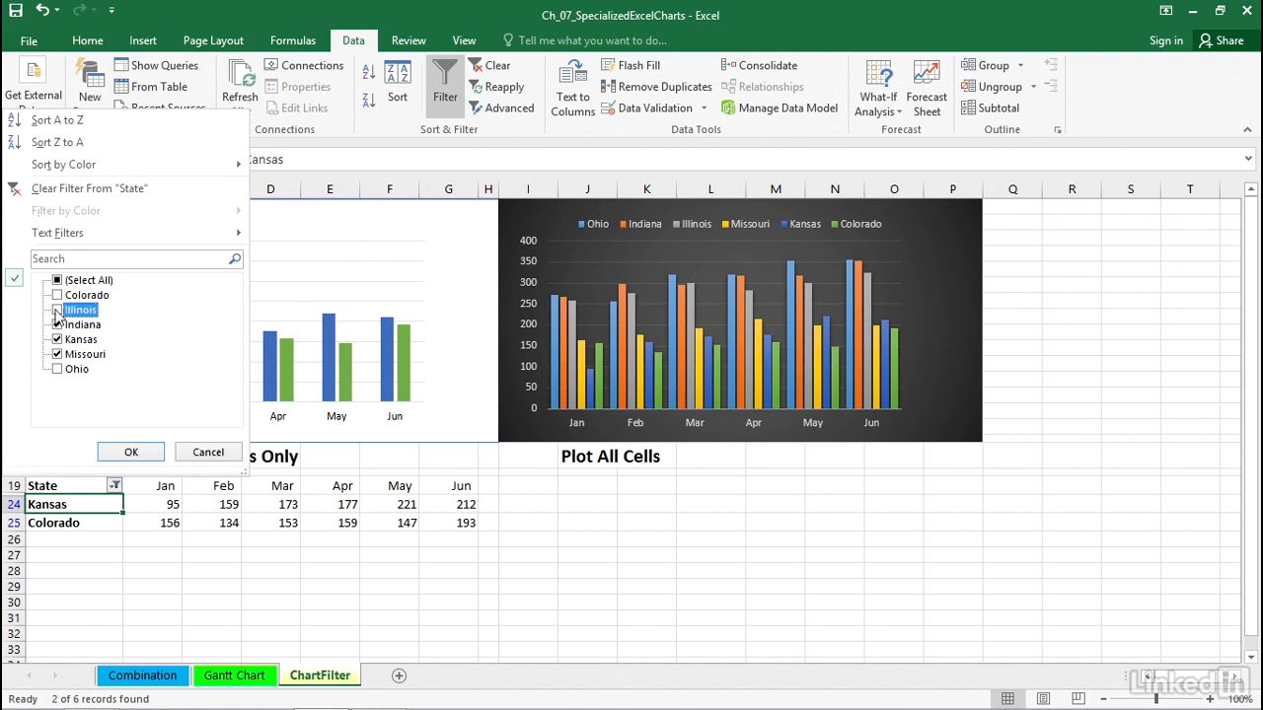
{"action": "left_click", "coordinate": [58, 371]}
{"action": "left_click", "coordinate": [129, 452]}
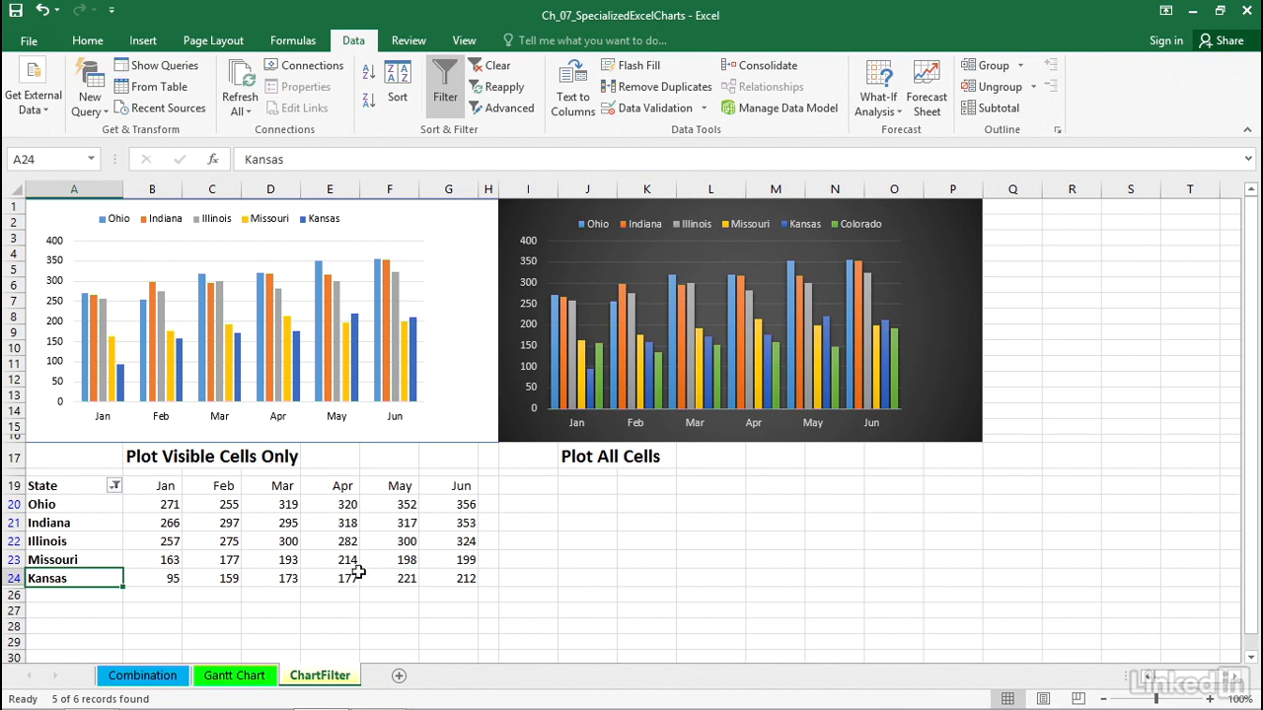
- Change the State filter to show only Kansas
{"action": "left_click", "coordinate": [116, 488]}
{"action": "left_click", "coordinate": [56, 282]}
{"action": "left_click", "coordinate": [56, 281]}
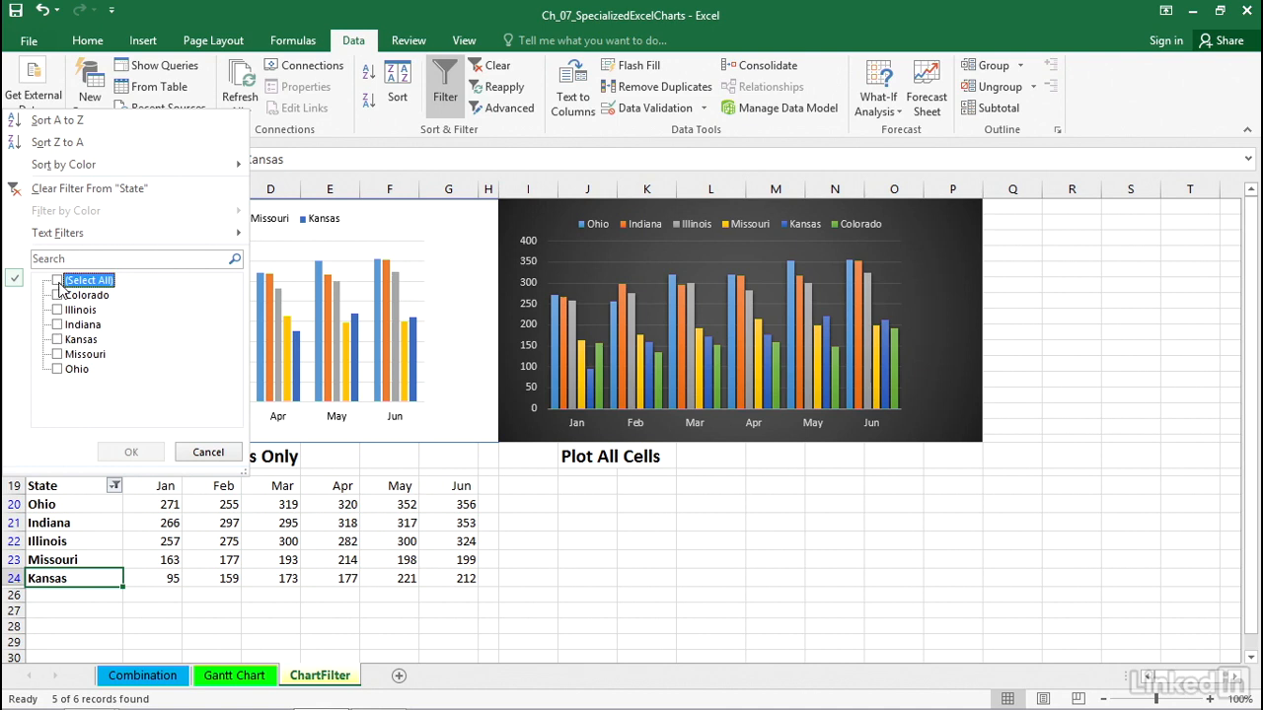
{"action": "left_click", "coordinate": [56, 339]}
{"action": "left_click", "coordinate": [125, 453]}
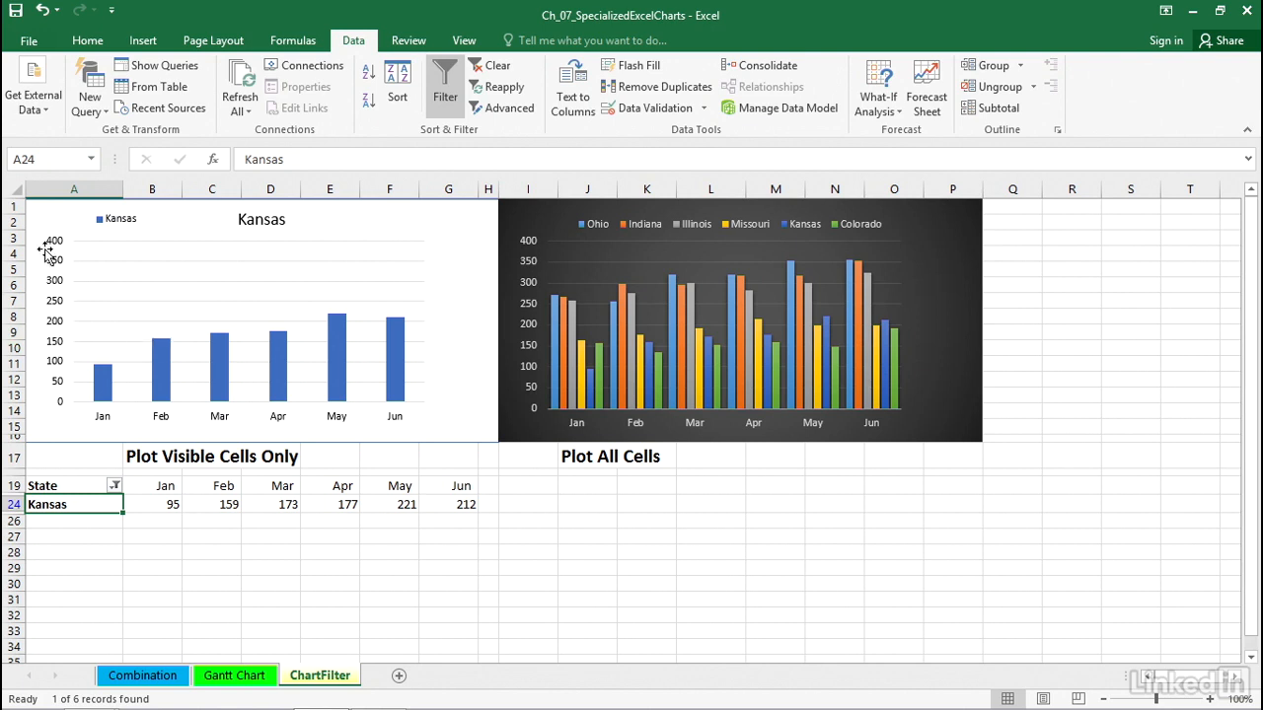
- Reset the maximum bound of the Plot Visible Cells Only chart's vertical axis to automatic
{"action": "double_click", "coordinate": [54, 284]}
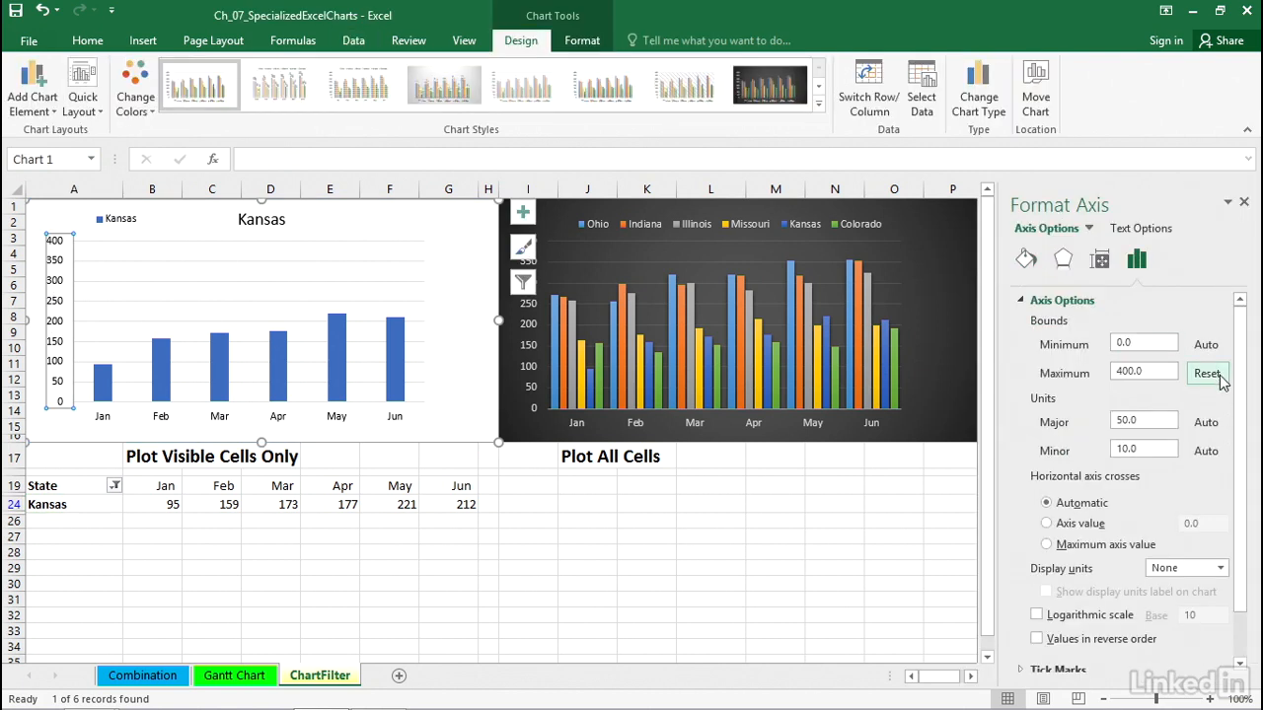
{"action": "left_click", "coordinate": [1206, 375]}
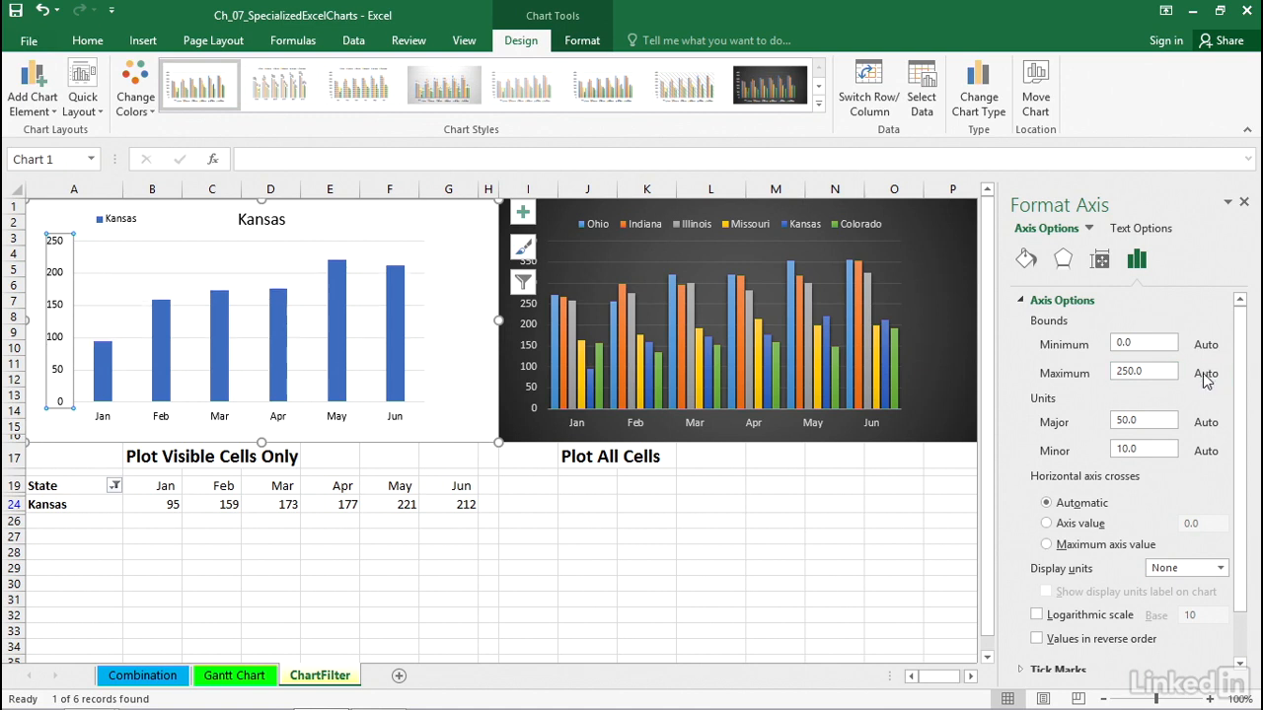
- Change the State filter to show only Ohio instead of Kansas
{"action": "left_click", "coordinate": [71, 485]}
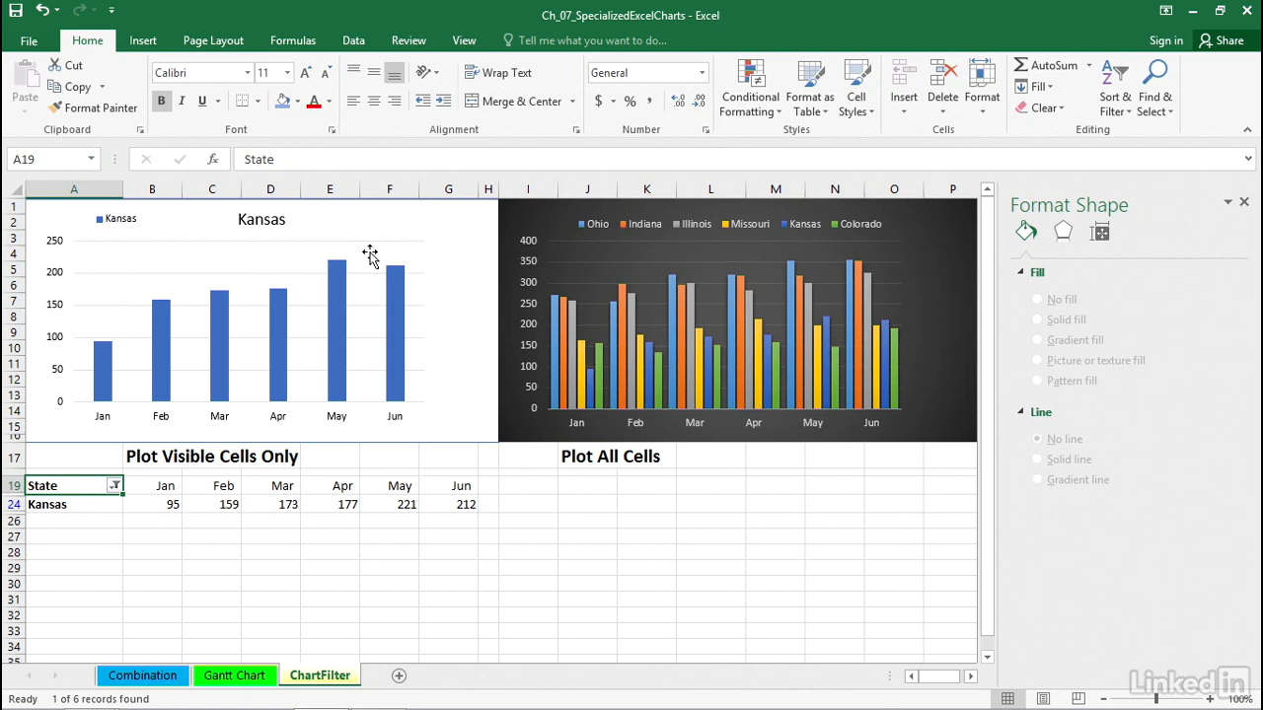
{"action": "left_click", "coordinate": [115, 484]}
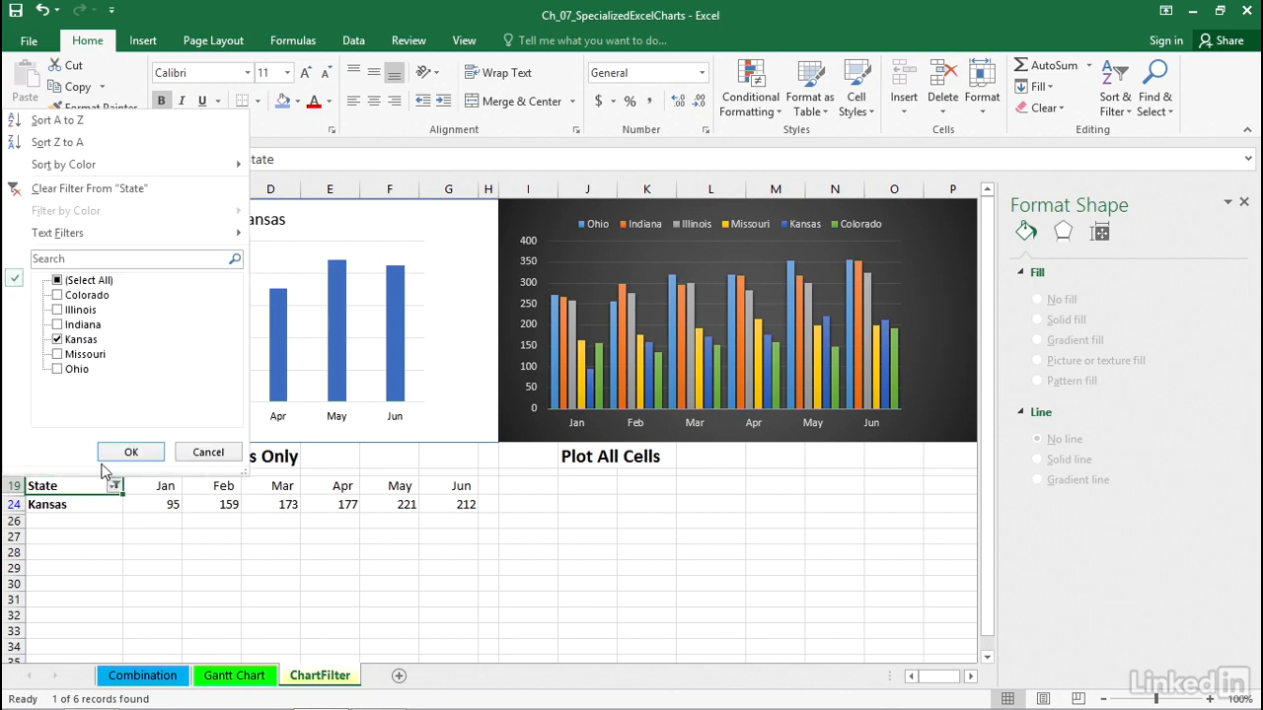
{"action": "left_click", "coordinate": [57, 369]}
{"action": "left_click", "coordinate": [58, 340]}
{"action": "left_click", "coordinate": [130, 452]}
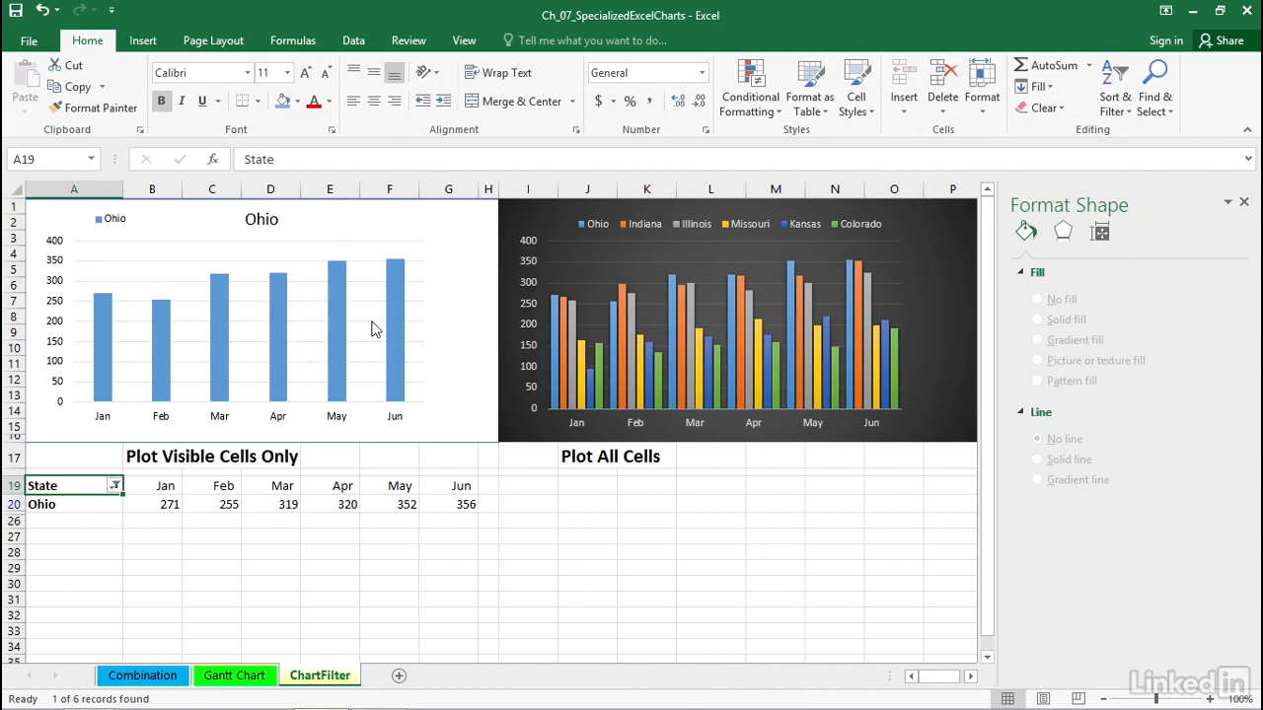
{"action": "mouse_move", "coordinate": [392, 296]}
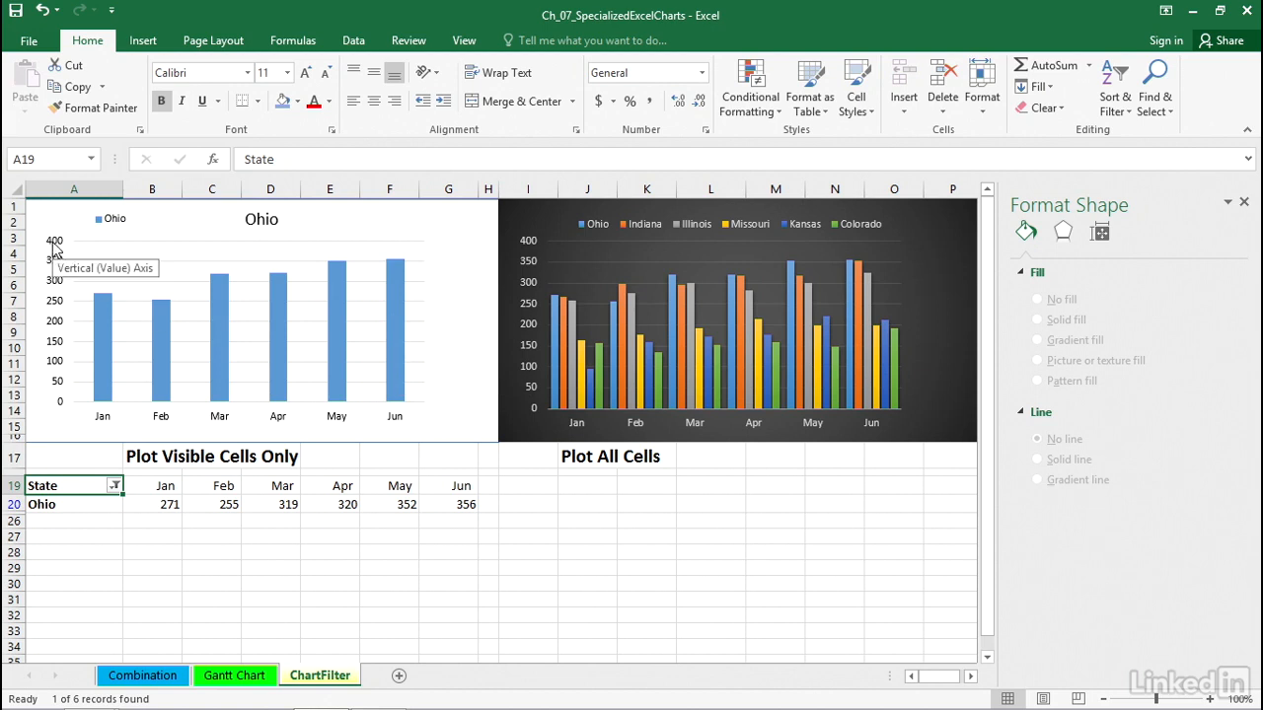
- Change the State filter to show all six states again
{"action": "left_click", "coordinate": [115, 487]}
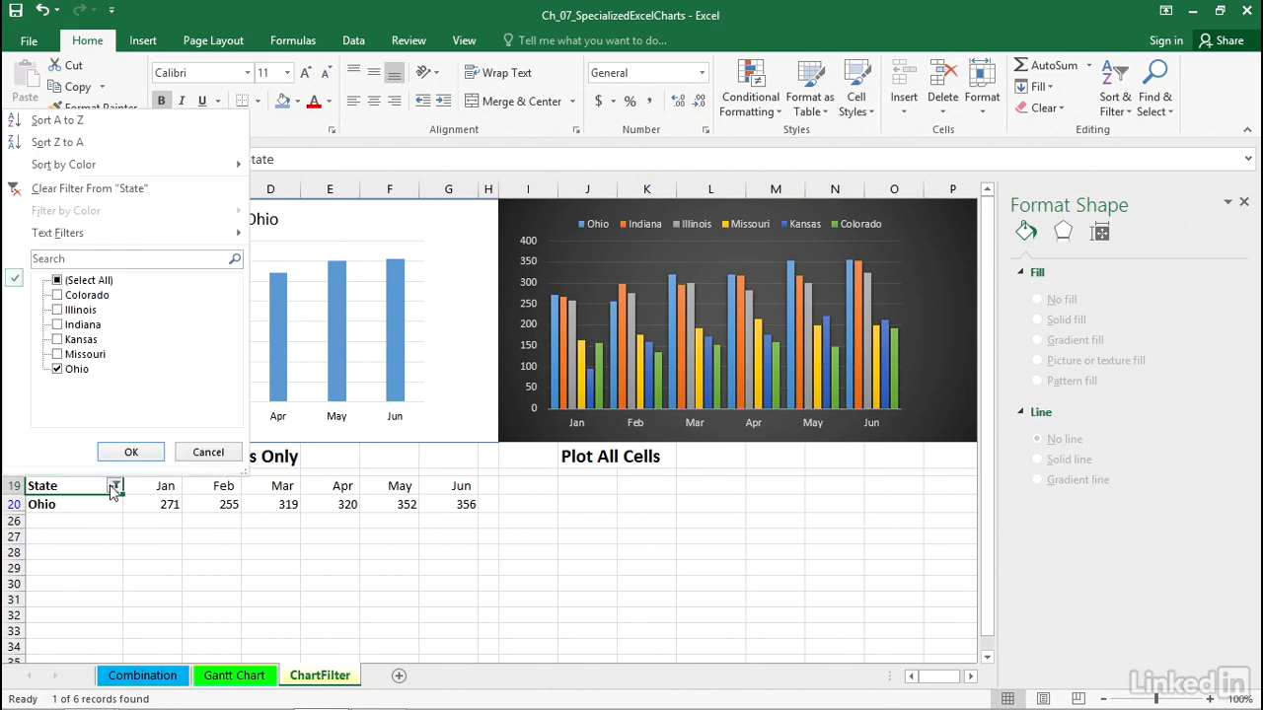
{"action": "left_click", "coordinate": [56, 281]}
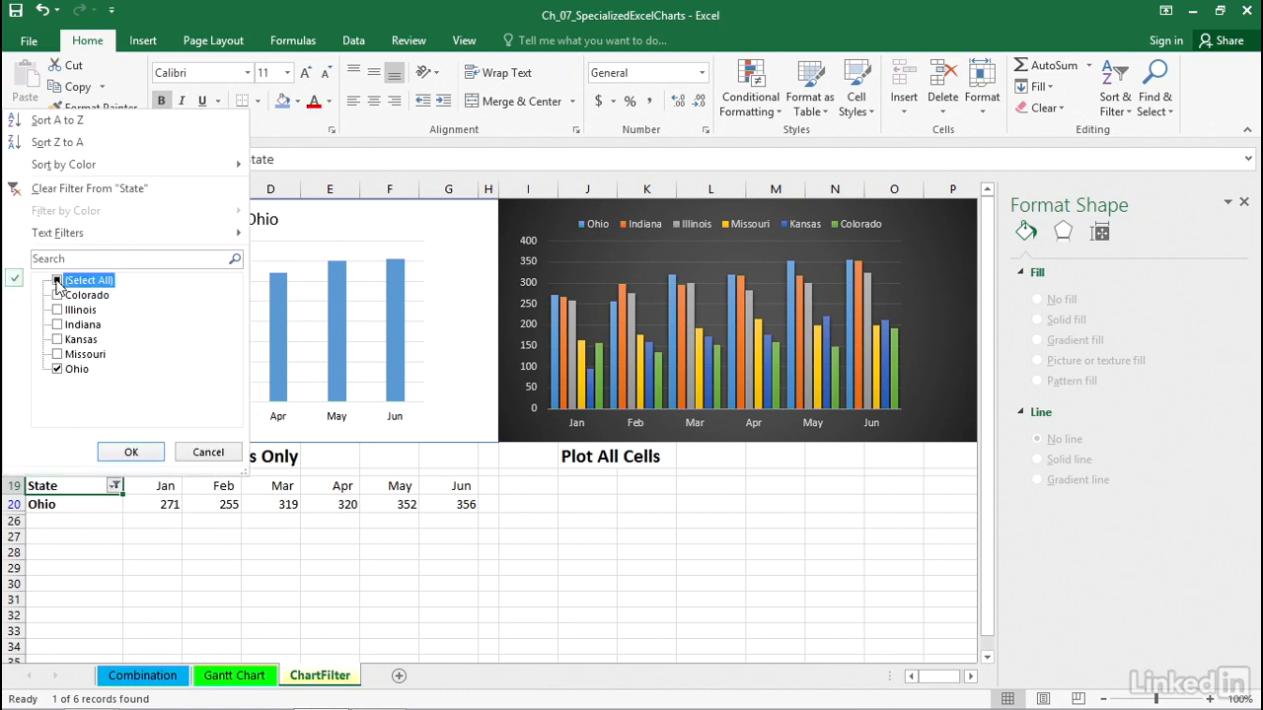
{"action": "left_click", "coordinate": [132, 452]}
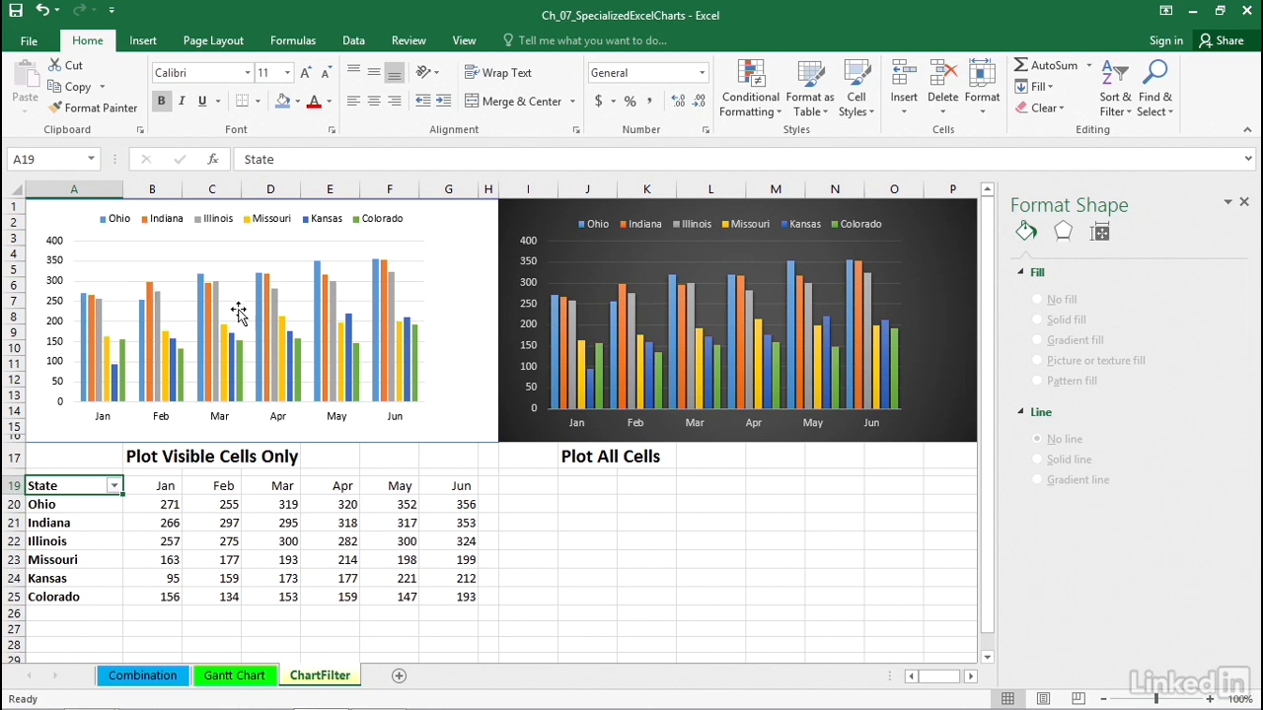
- Set the maximum bound of the Plot Visible Cells Only chart's vertical axis to 500
{"action": "left_click", "coordinate": [57, 264]}
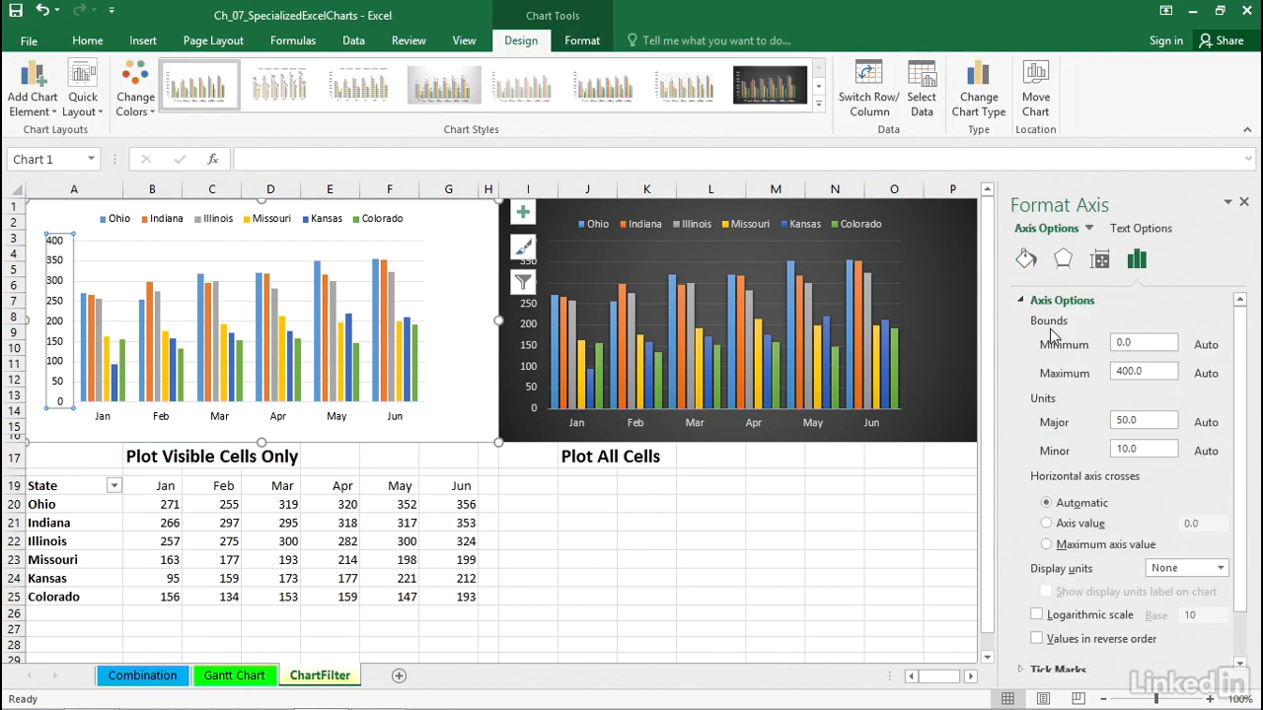
{"action": "left_click_drag", "start_coordinate": [1147, 372], "coordinate": [1073, 372]}
{"action": "type", "text": "500"}
{"action": "left_click", "coordinate": [1137, 342]}
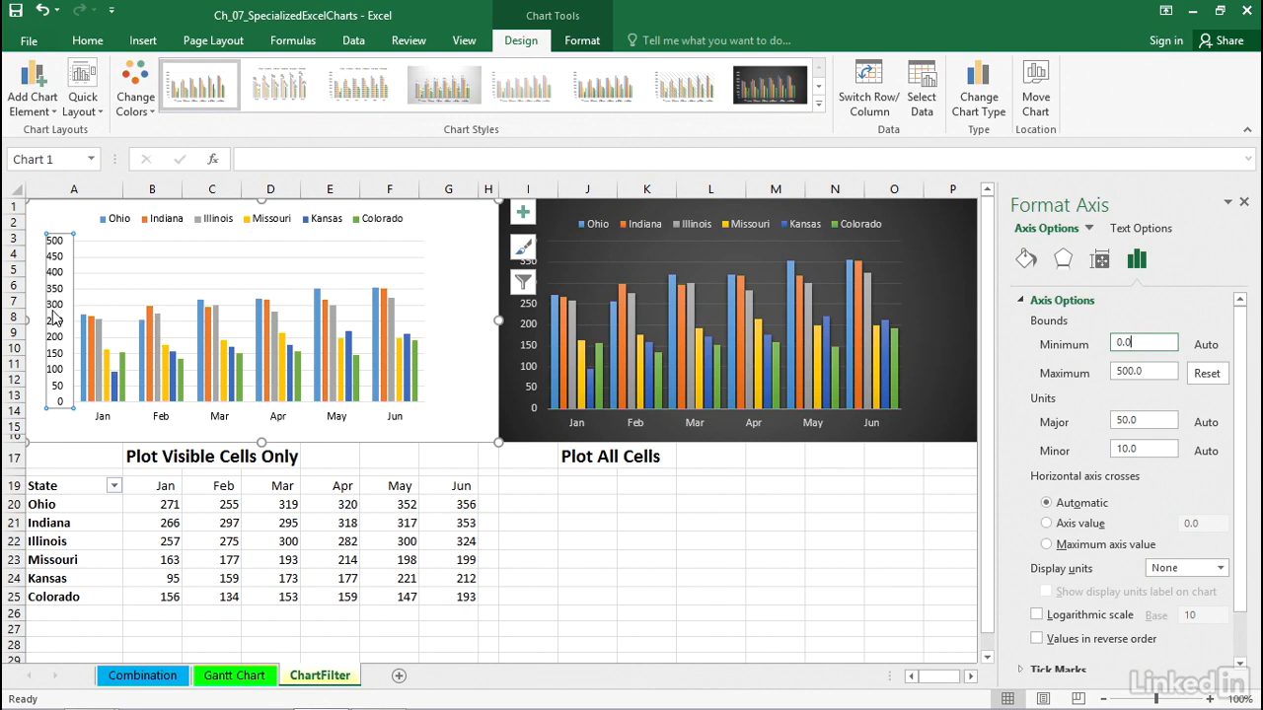
- Filter the State column to show only Kansas, leaving all other states unselected
{"action": "left_click", "coordinate": [113, 488]}
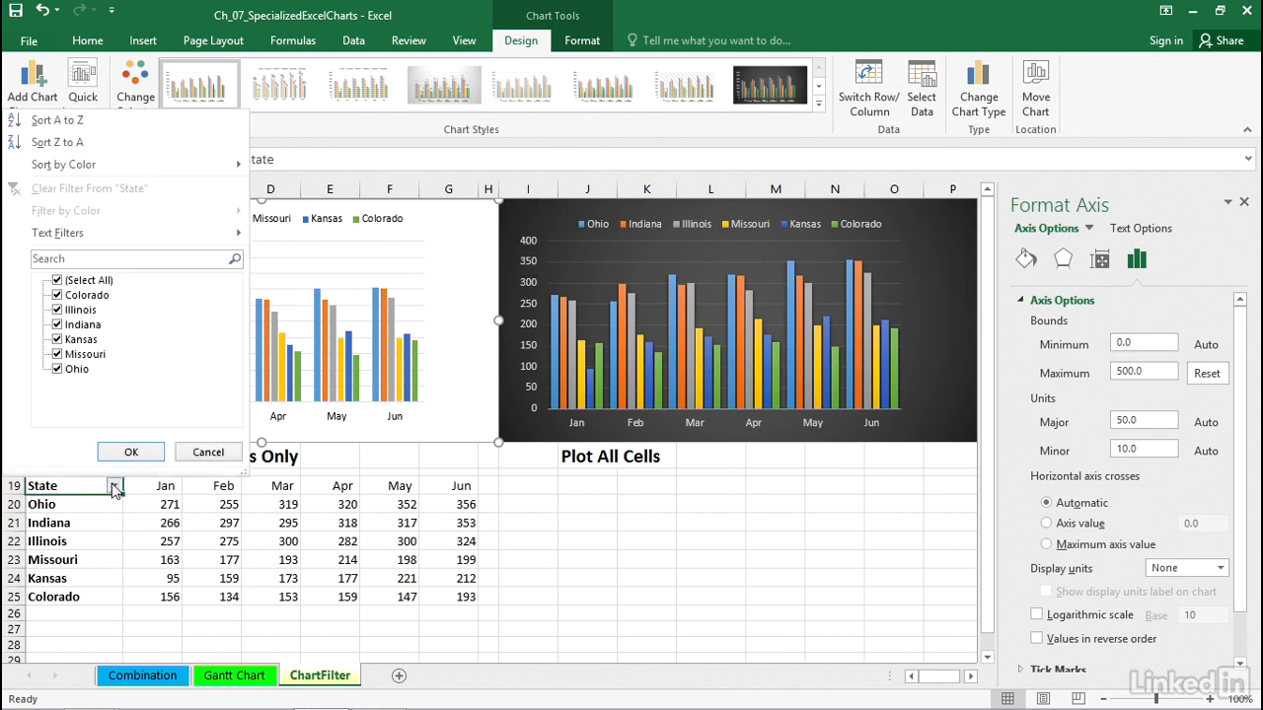
{"action": "left_click", "coordinate": [58, 281]}
{"action": "left_click", "coordinate": [61, 340]}
{"action": "left_click", "coordinate": [122, 452]}
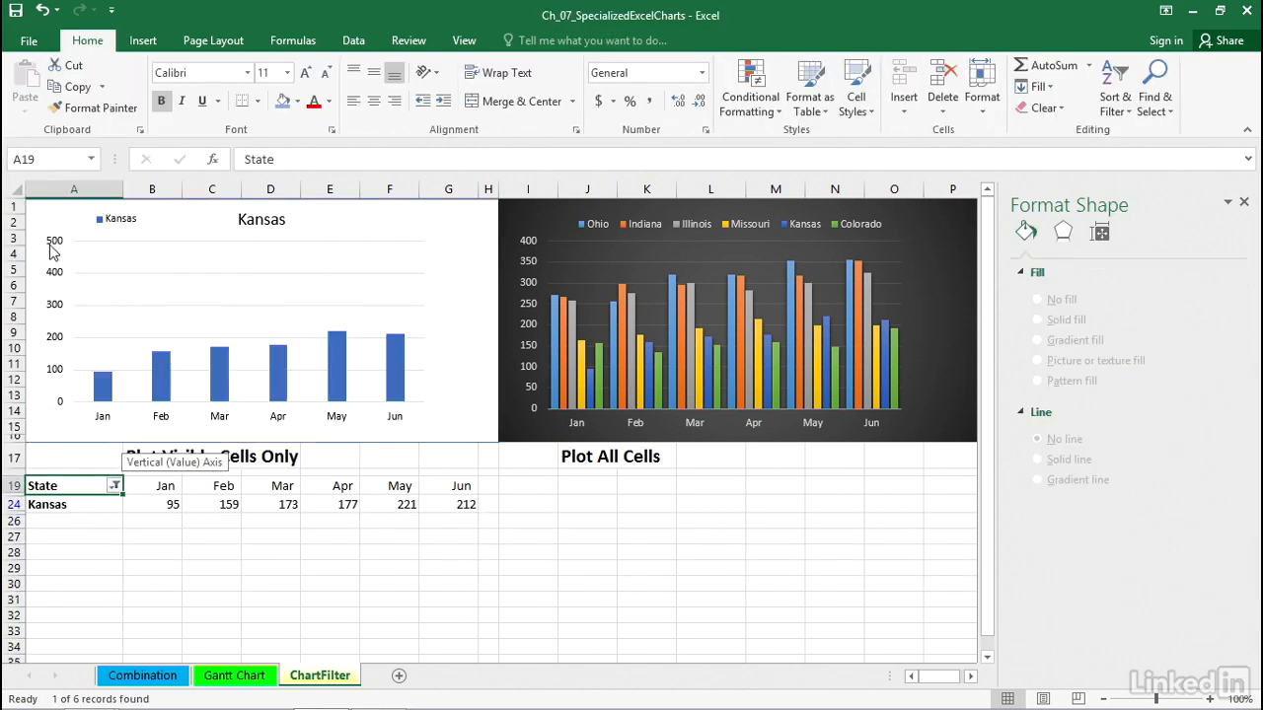